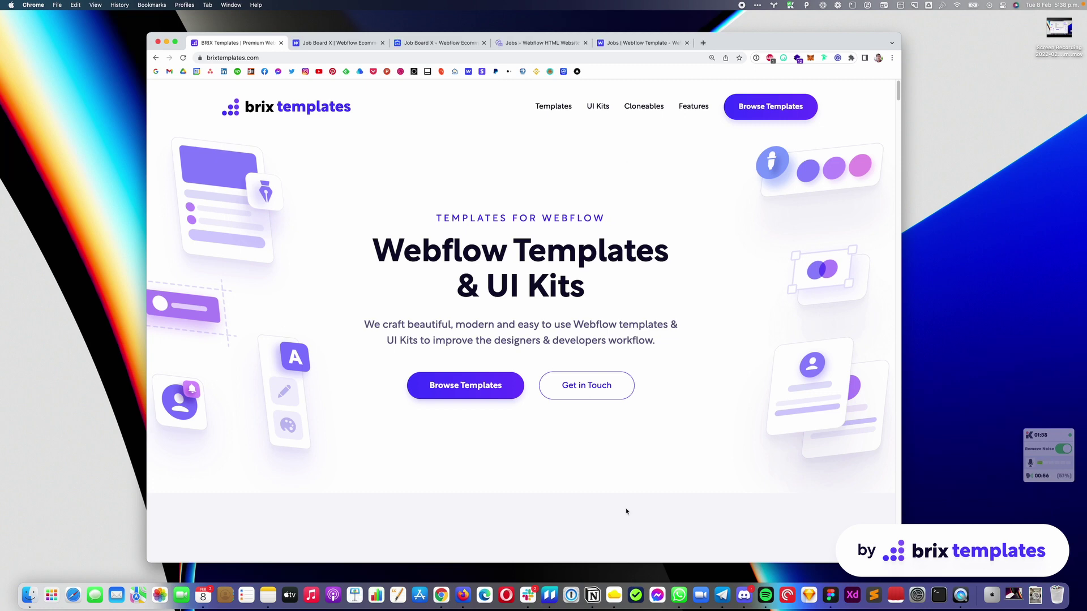
Step: Switch to the Job Board X template's live homepage
{"action": "left_click", "coordinate": [453, 46]}
{"action": "mouse_move", "coordinate": [505, 100]}
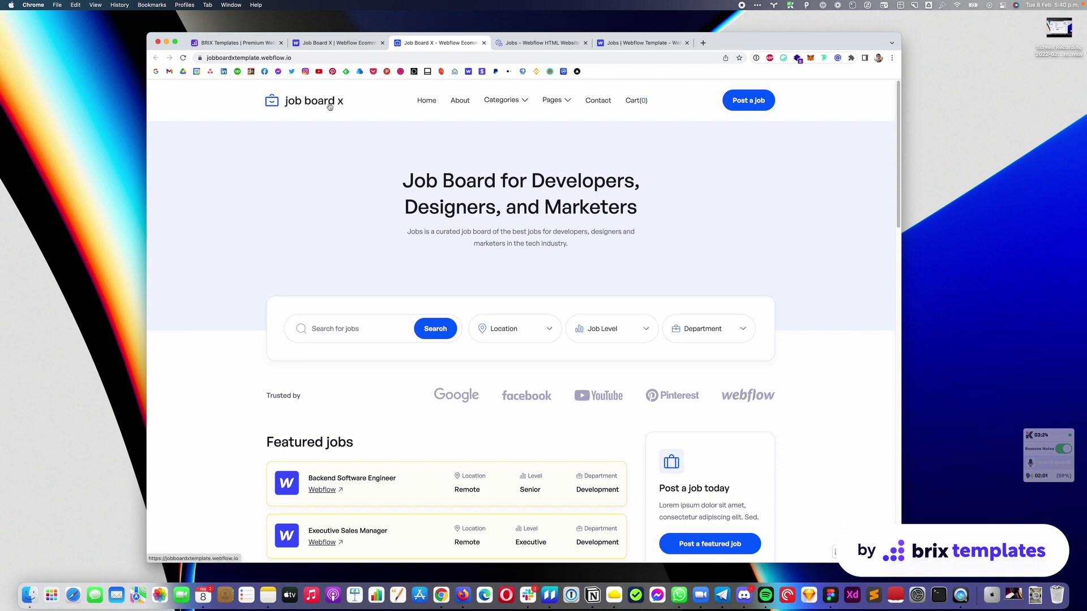
Step: Compare with the Jobs template homepage, then open Job Board X's Post a job page
{"action": "left_click", "coordinate": [541, 43]}
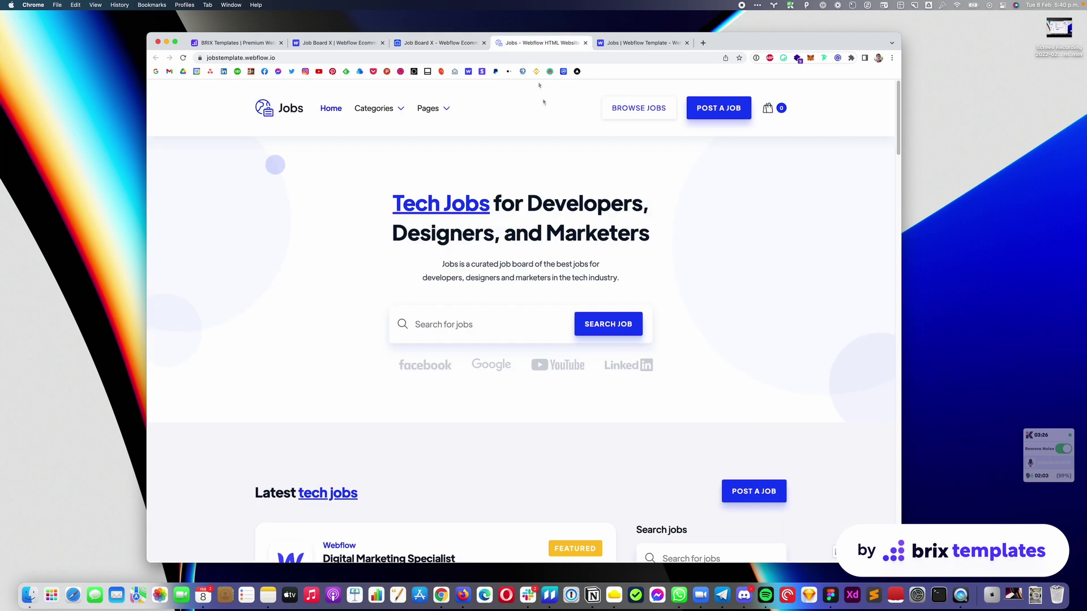
{"action": "left_click", "coordinate": [468, 47]}
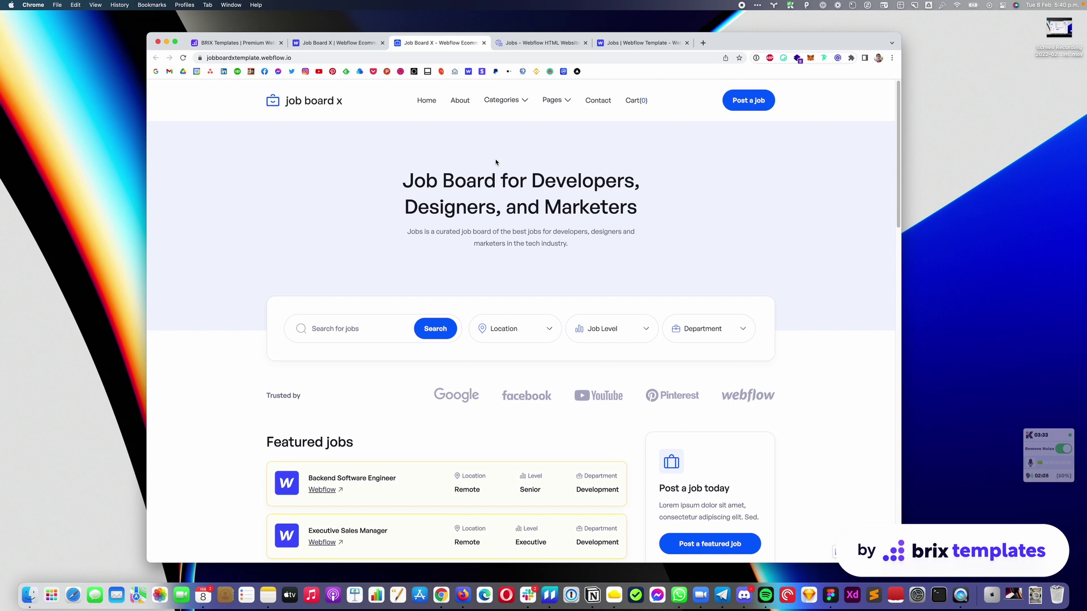
{"action": "left_click", "coordinate": [743, 103]}
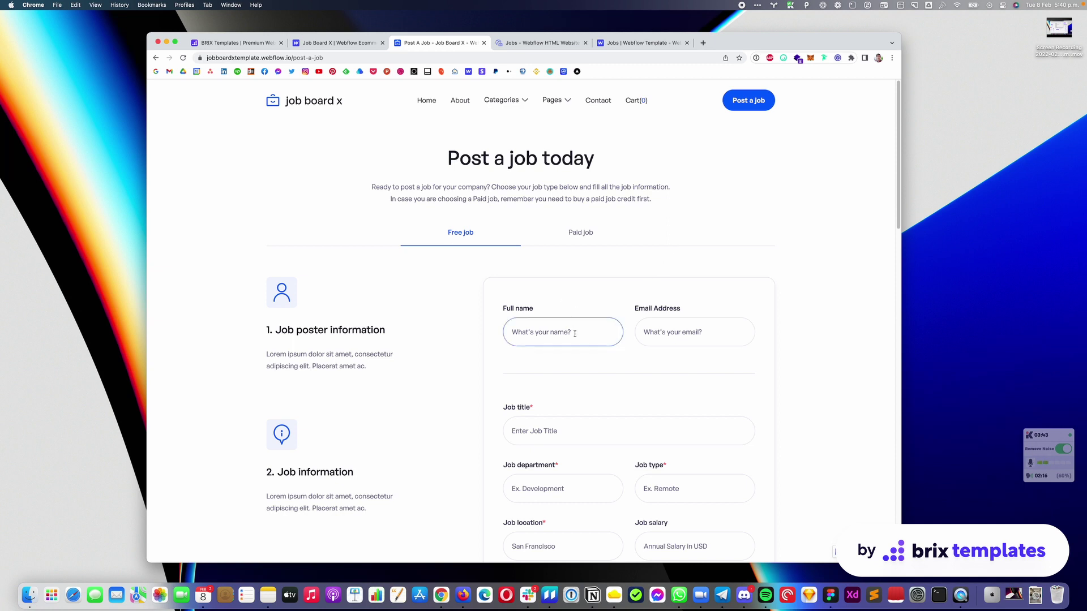
Step: Review the Email Address, Job title, Job department and Company name fields, then view the Webflow dashboard
{"action": "left_click", "coordinate": [677, 329]}
{"action": "scroll", "coordinate": [623, 339], "scroll_direction": "down", "scroll_amount": 3}
{"action": "left_click", "coordinate": [560, 278]}
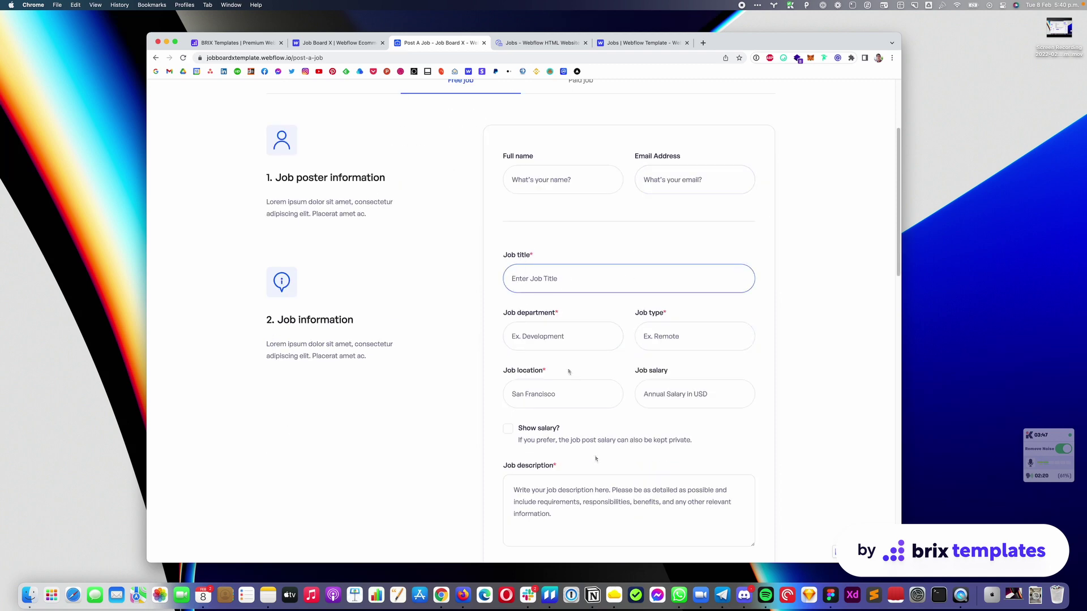
{"action": "key", "text": "Tab"}
{"action": "scroll", "coordinate": [551, 344], "scroll_direction": "down", "scroll_amount": 3}
{"action": "scroll", "coordinate": [551, 344], "scroll_direction": "down", "scroll_amount": 3}
{"action": "left_click", "coordinate": [563, 267]}
{"action": "scroll", "coordinate": [566, 317], "scroll_direction": "down", "scroll_amount": 3}
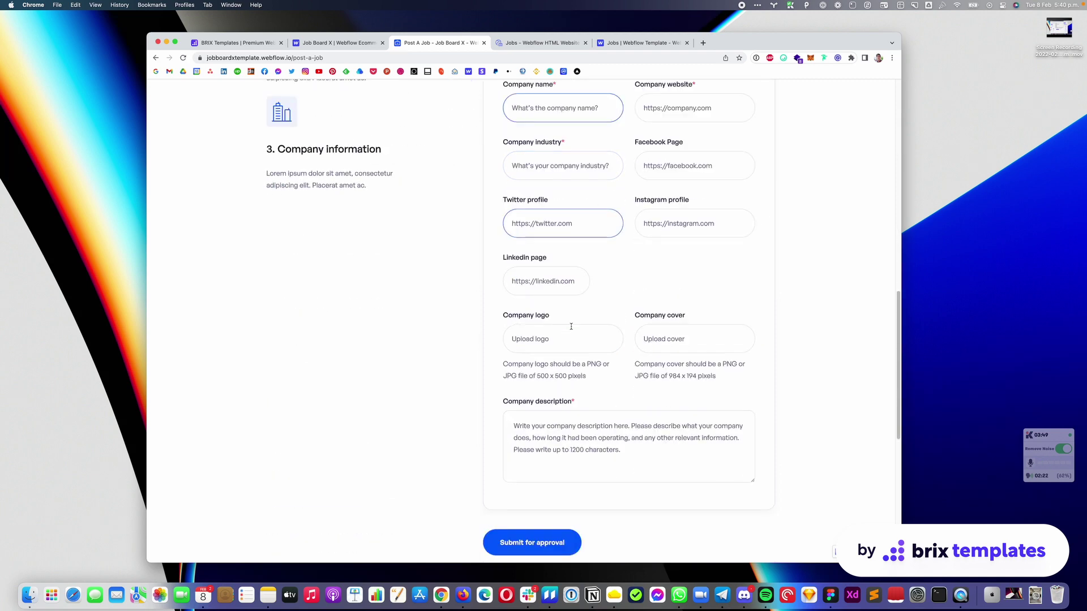
{"action": "scroll", "coordinate": [571, 335], "scroll_direction": "up", "scroll_amount": 15}
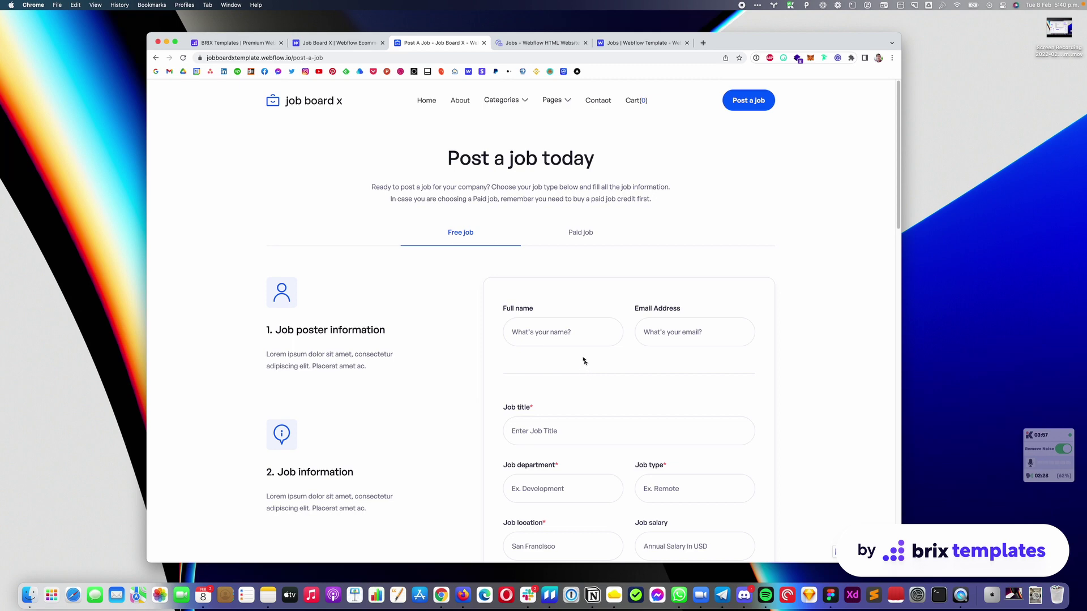
{"action": "left_click", "coordinate": [338, 43]}
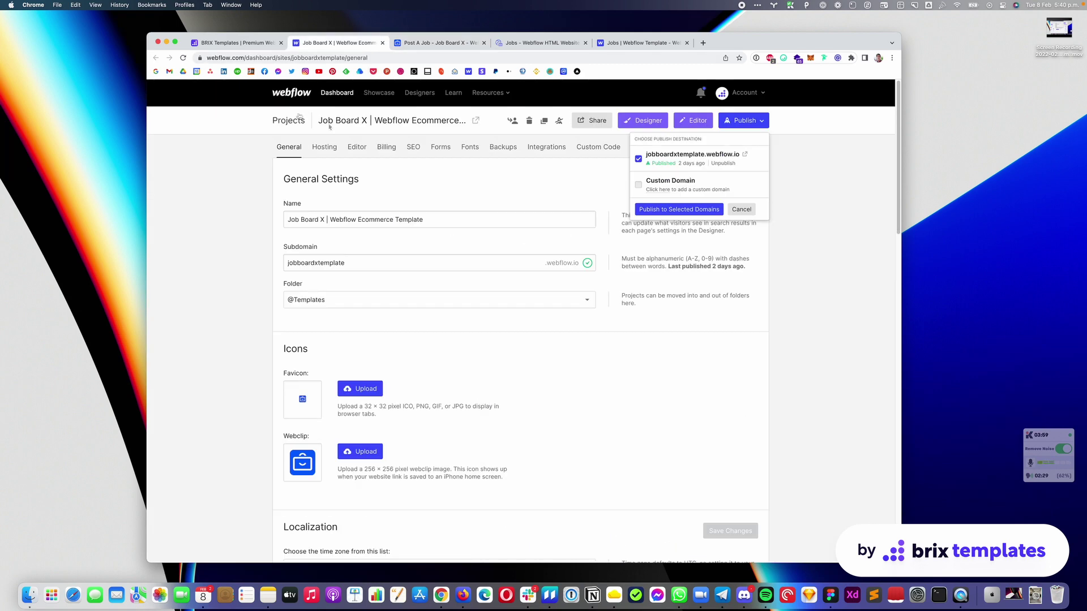
Step: Inspect the Forms tab's From Name and Send form submissions to settings, then launch the Designer
{"action": "left_click", "coordinate": [801, 211]}
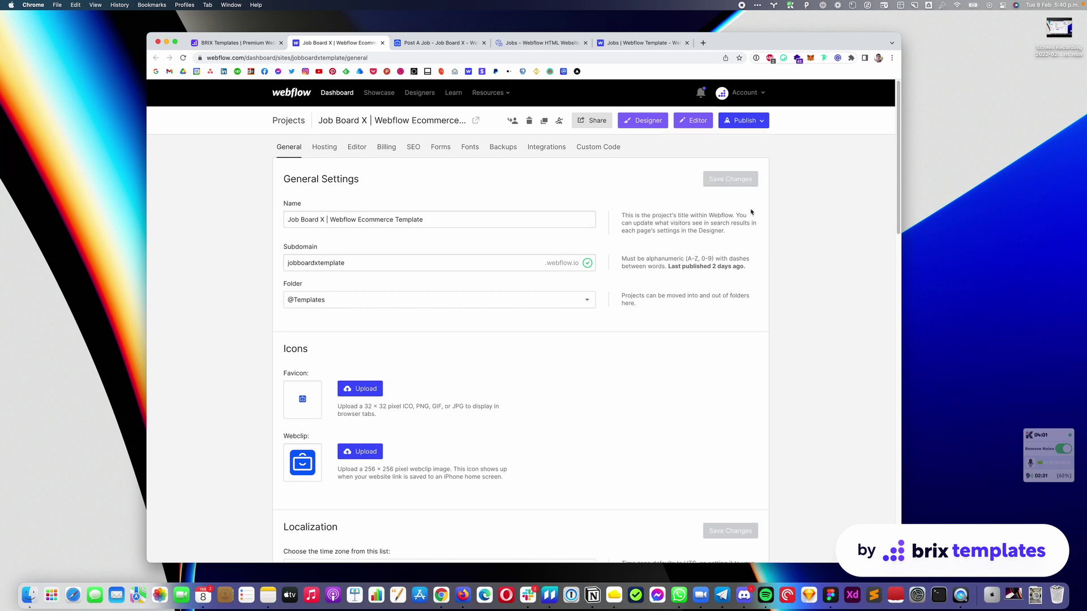
{"action": "left_click", "coordinate": [441, 147]}
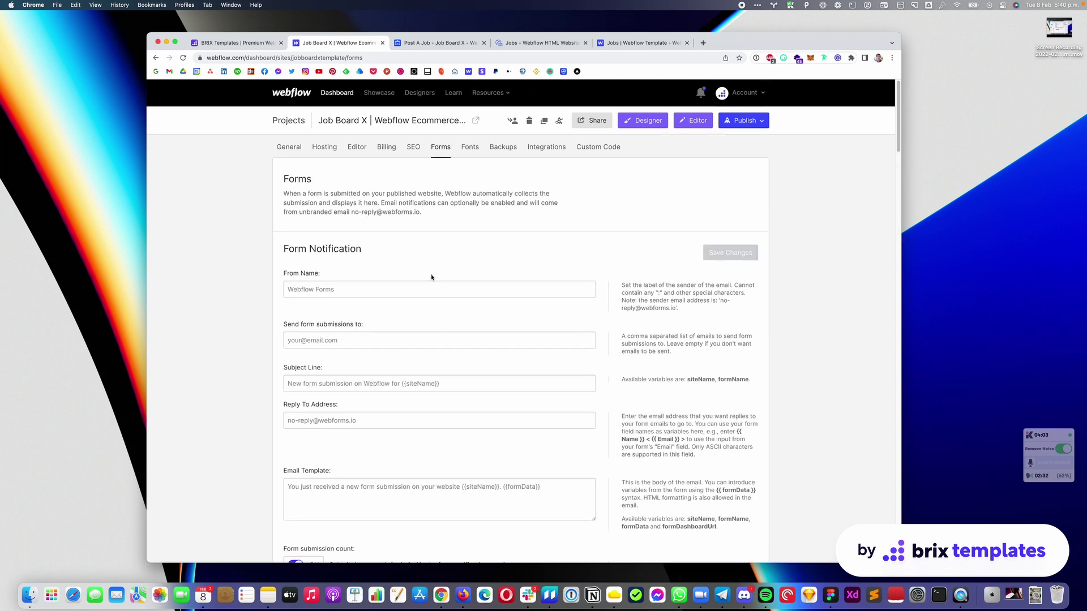
{"action": "left_click", "coordinate": [345, 288]}
{"action": "left_click", "coordinate": [351, 338]}
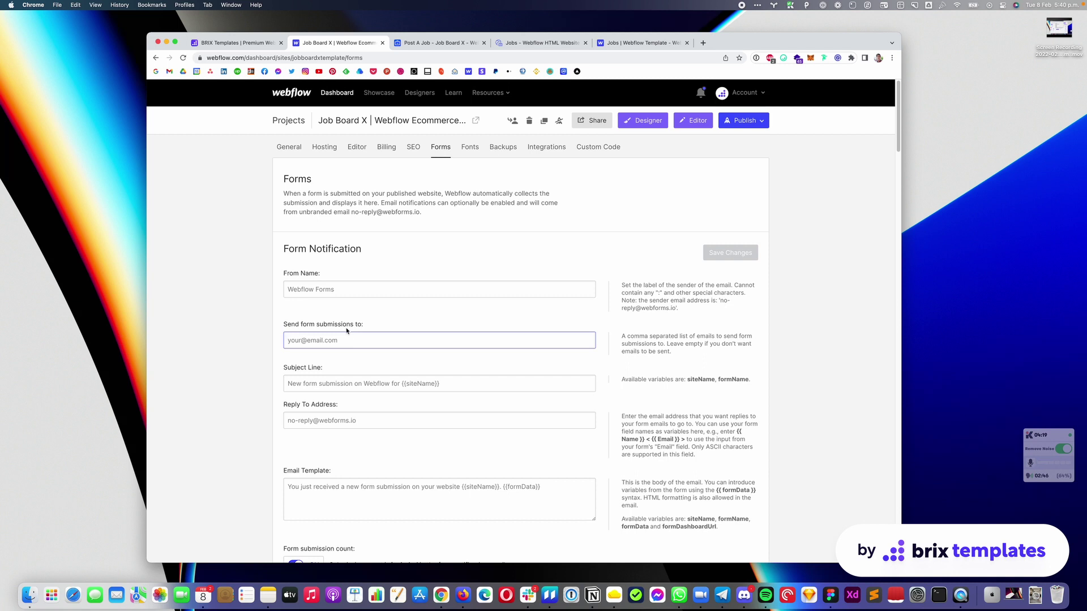
{"action": "left_click", "coordinate": [648, 127]}
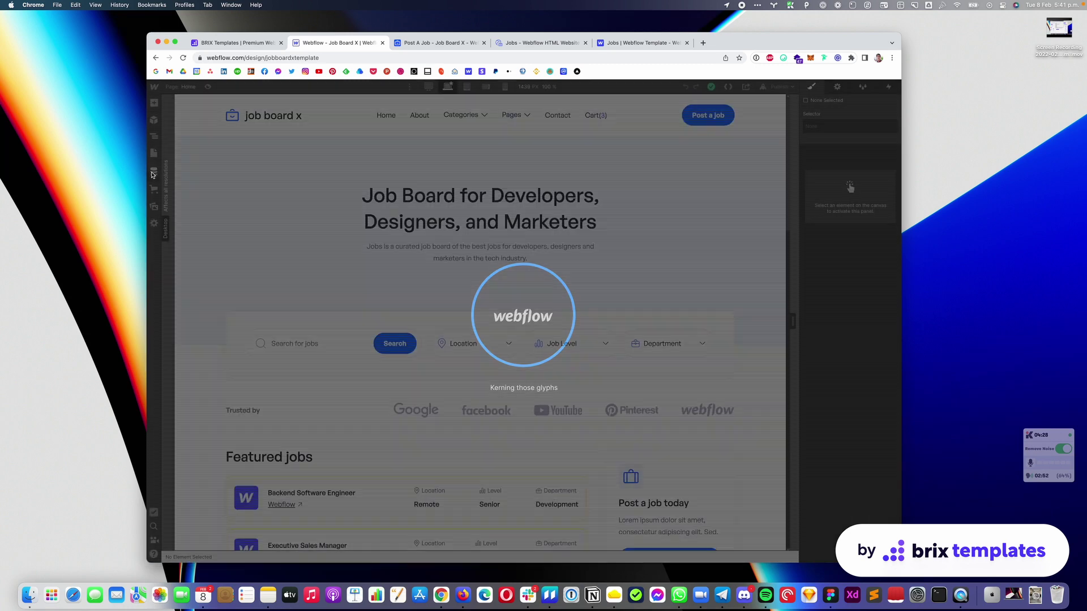
Step: Start a blank New Job Post in the Job Posts CMS collection, then return to Post a job
{"action": "left_click", "coordinate": [154, 172]}
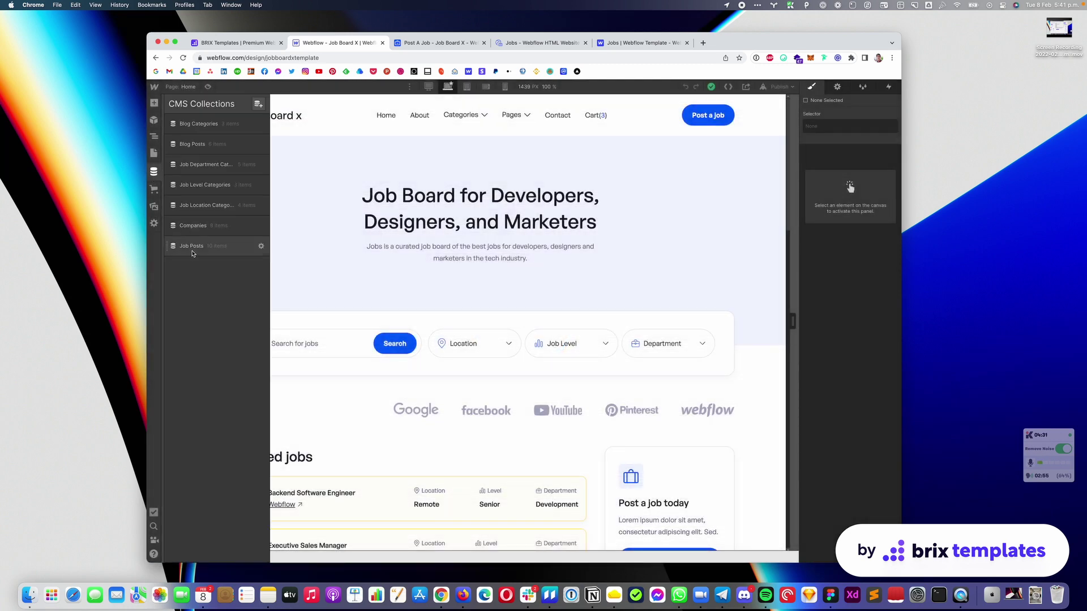
{"action": "left_click", "coordinate": [192, 249]}
{"action": "left_click", "coordinate": [886, 107]}
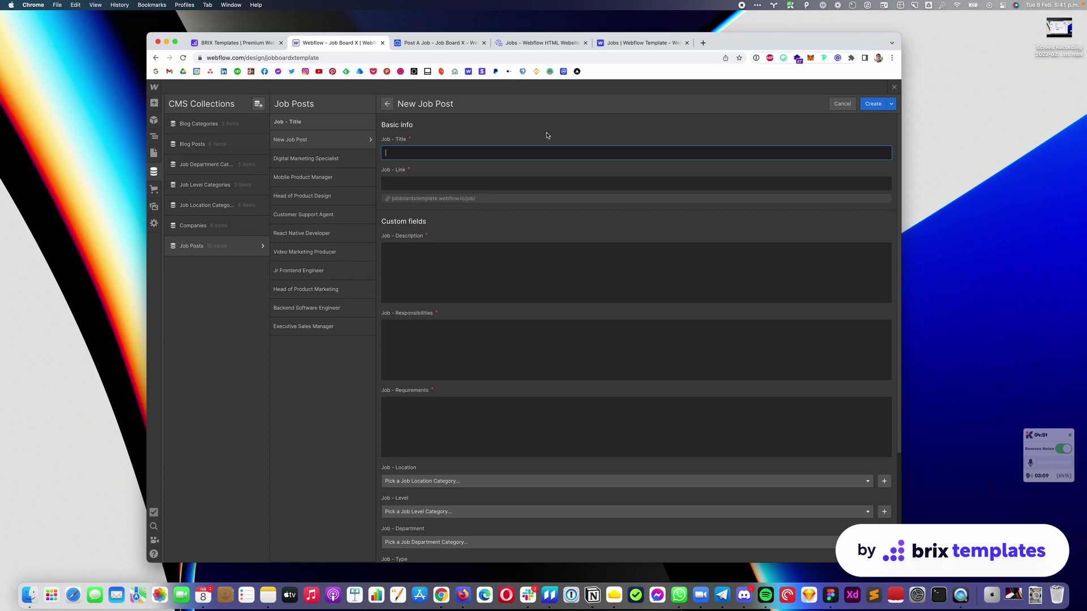
{"action": "left_click", "coordinate": [439, 46]}
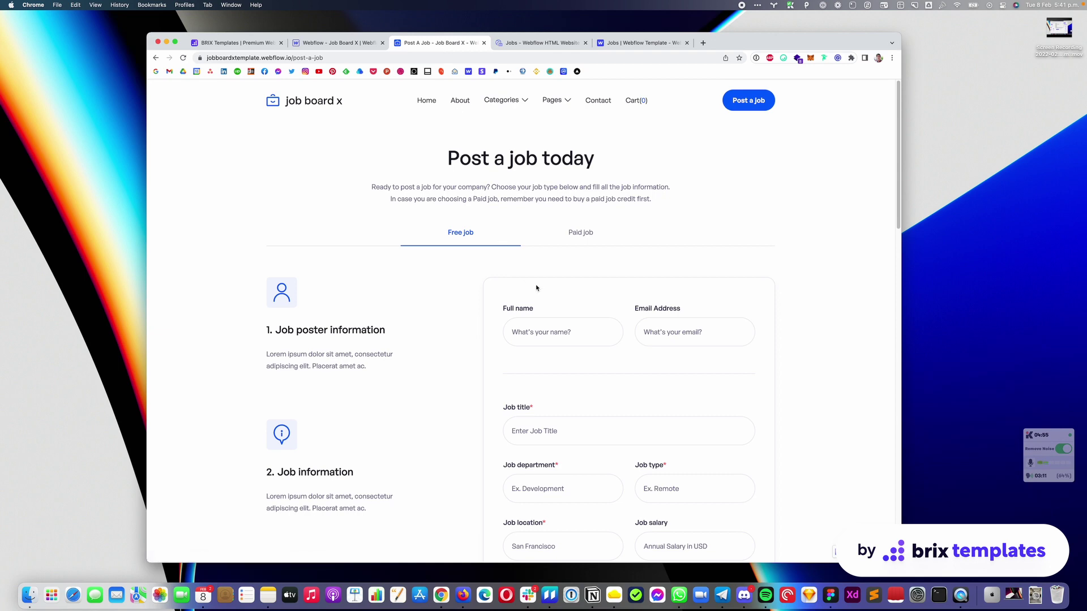
Step: Recheck the blank New Job Post, then show the Paid job form on Post a job
{"action": "left_click", "coordinate": [338, 43]}
{"action": "left_click", "coordinate": [573, 244]}
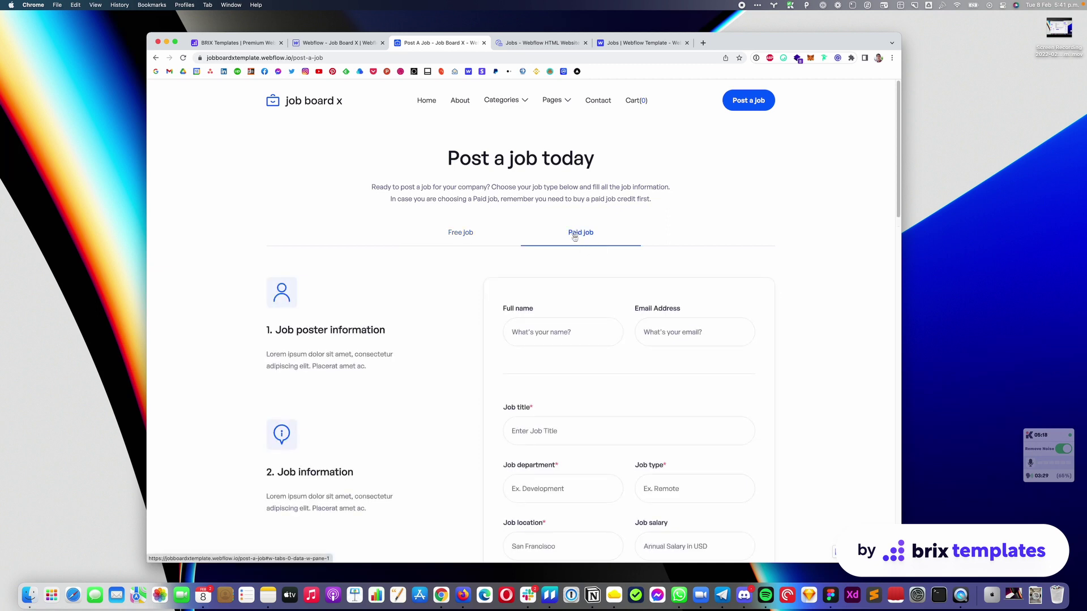
{"action": "left_click", "coordinate": [537, 43]}
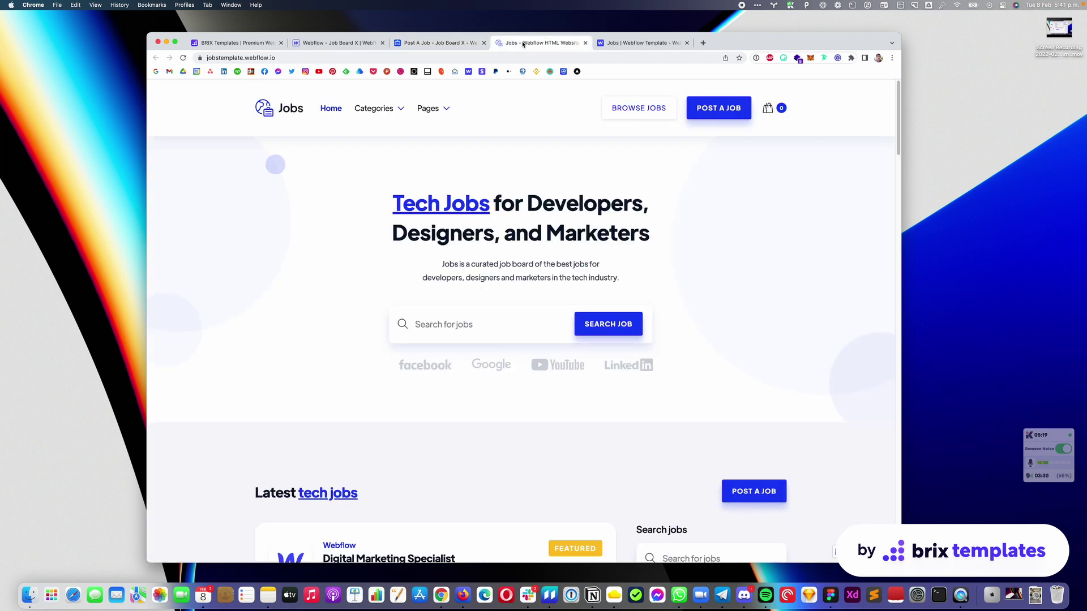
Step: Open the Jobs template's free job form via Pricing and view the Featured job section
{"action": "left_click", "coordinate": [718, 108]}
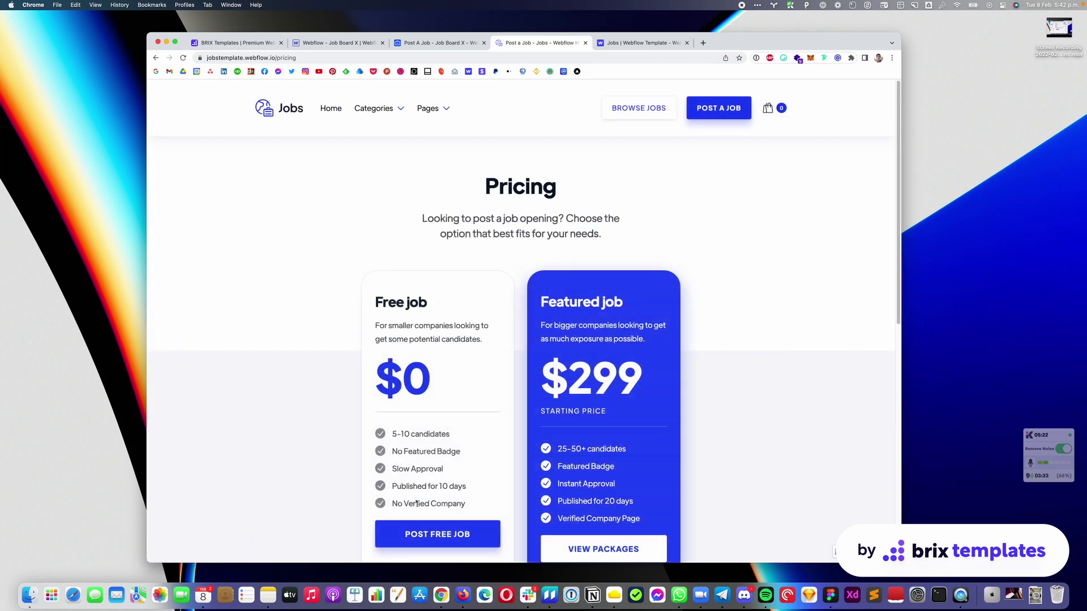
{"action": "left_click", "coordinate": [495, 333]}
{"action": "scroll", "coordinate": [495, 333], "scroll_direction": "down", "scroll_amount": 15}
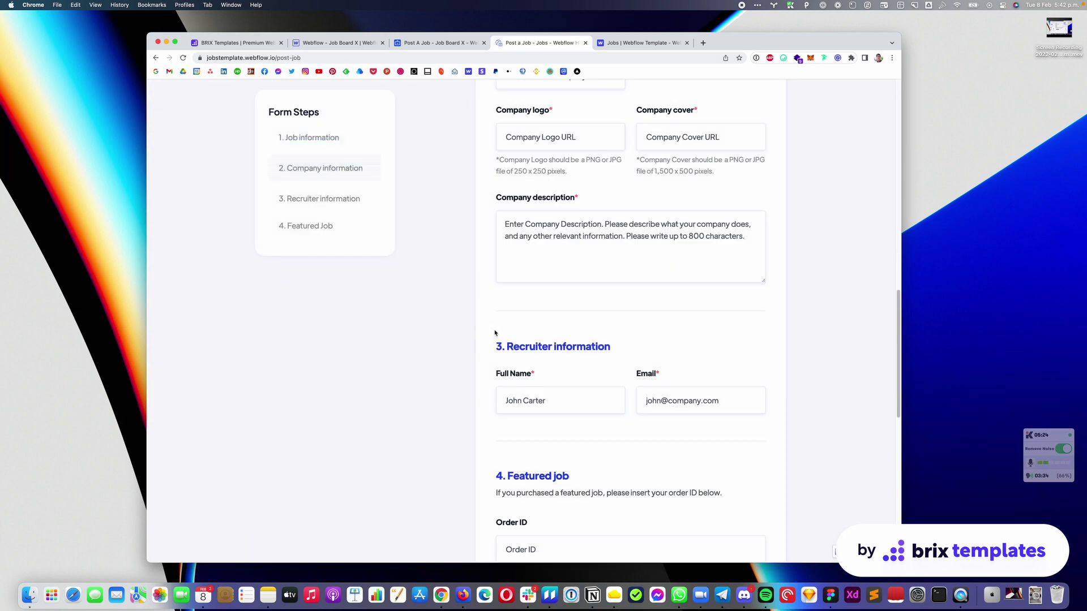
{"action": "left_click_drag", "start_coordinate": [583, 204], "coordinate": [793, 275]}
{"action": "left_click", "coordinate": [795, 270]}
Step: Check Job Board X's Order ID field, then open the Post a paid job credits page
{"action": "left_click", "coordinate": [440, 47]}
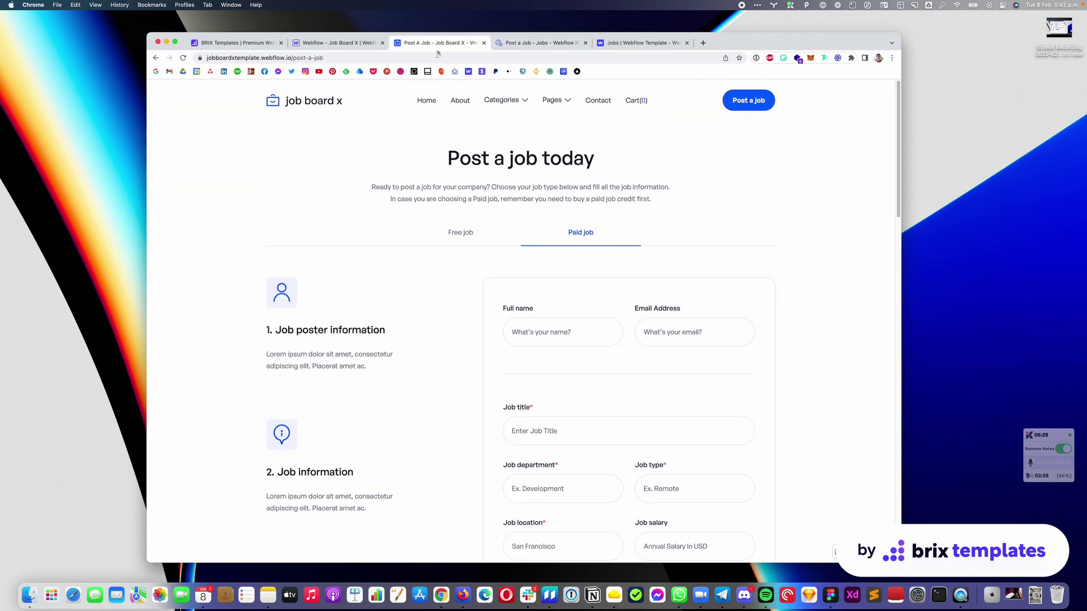
{"action": "scroll", "coordinate": [589, 246], "scroll_direction": "down", "scroll_amount": 15}
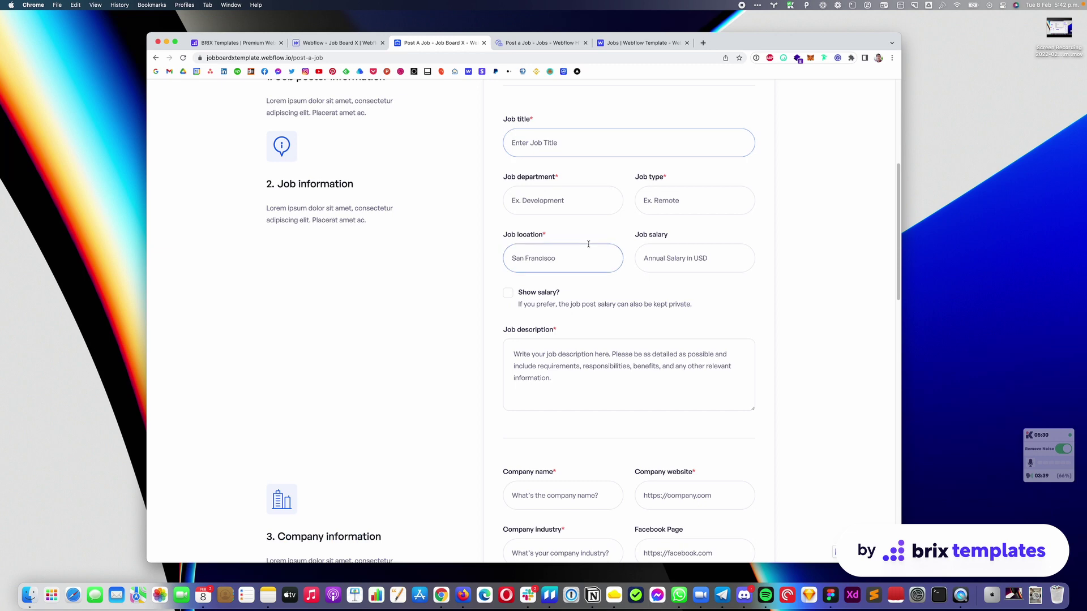
{"action": "left_click", "coordinate": [566, 350]}
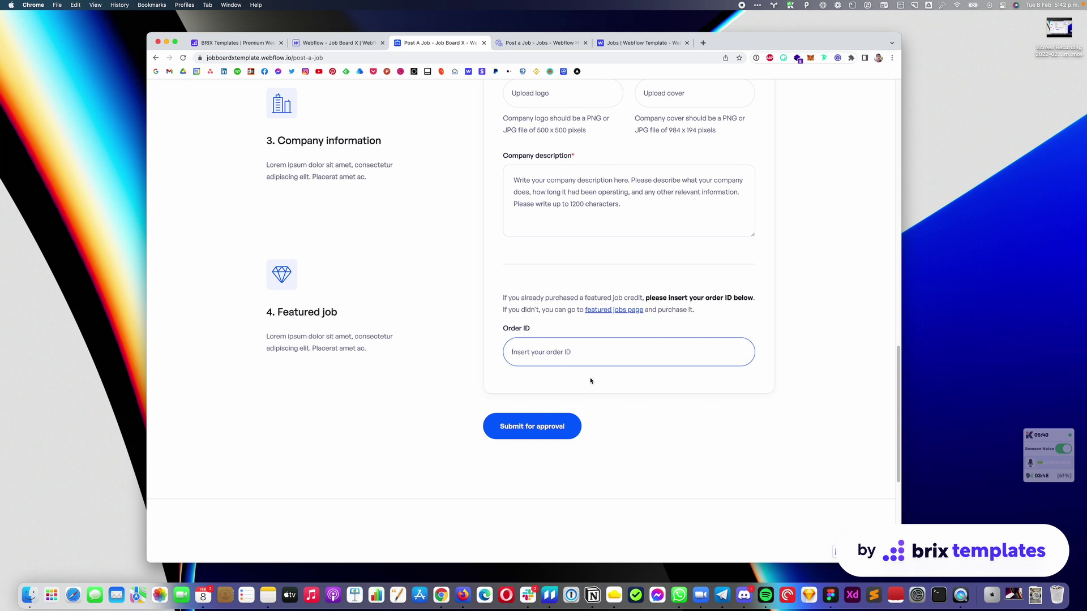
{"action": "scroll", "coordinate": [588, 374], "scroll_direction": "up", "scroll_amount": 20}
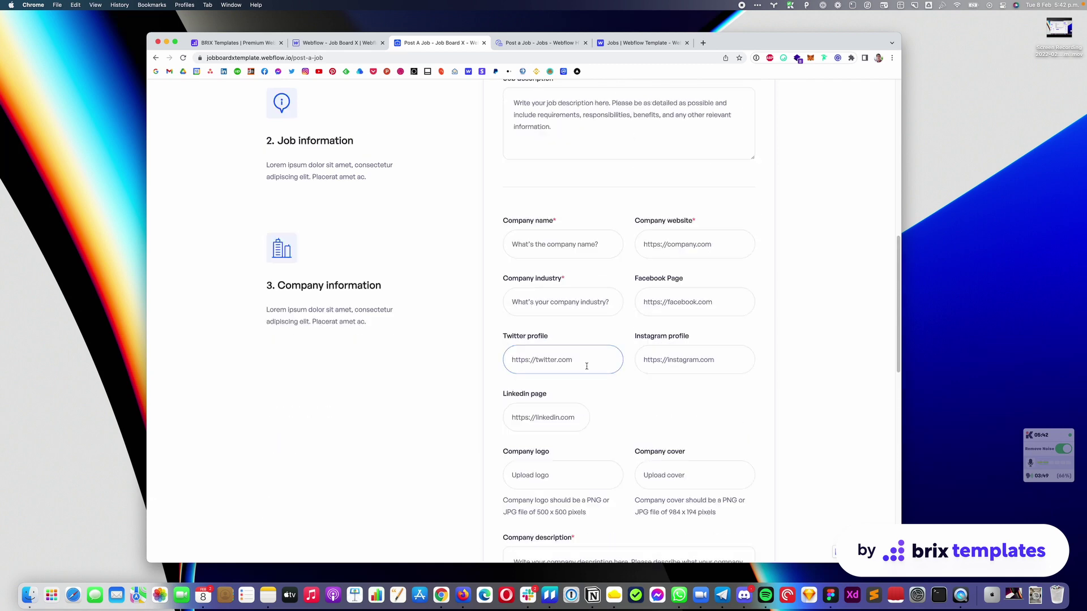
{"action": "mouse_move", "coordinate": [556, 100]}
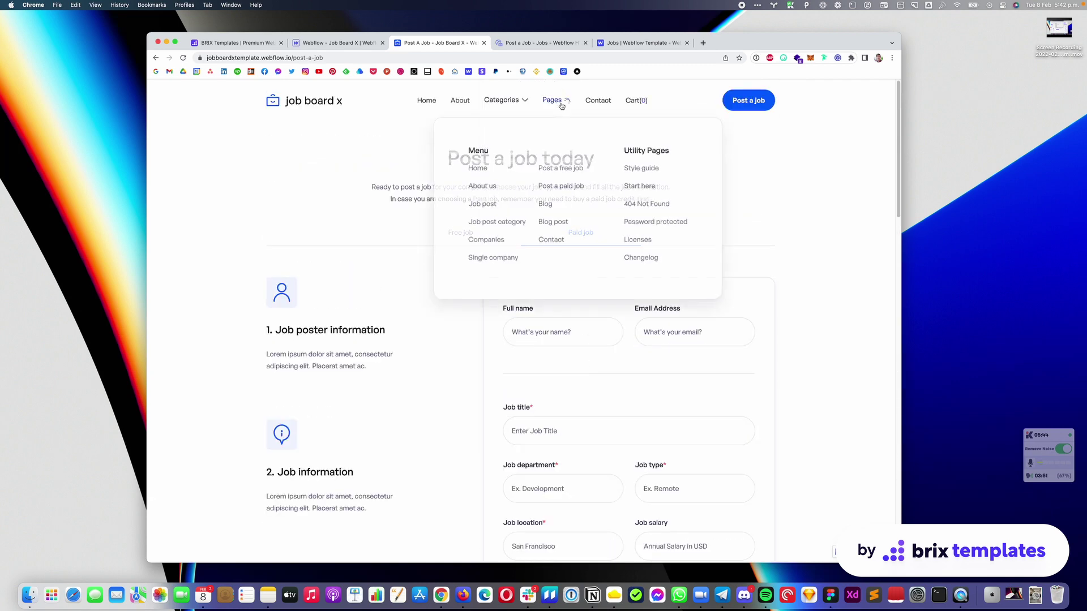
{"action": "left_click", "coordinate": [560, 185]}
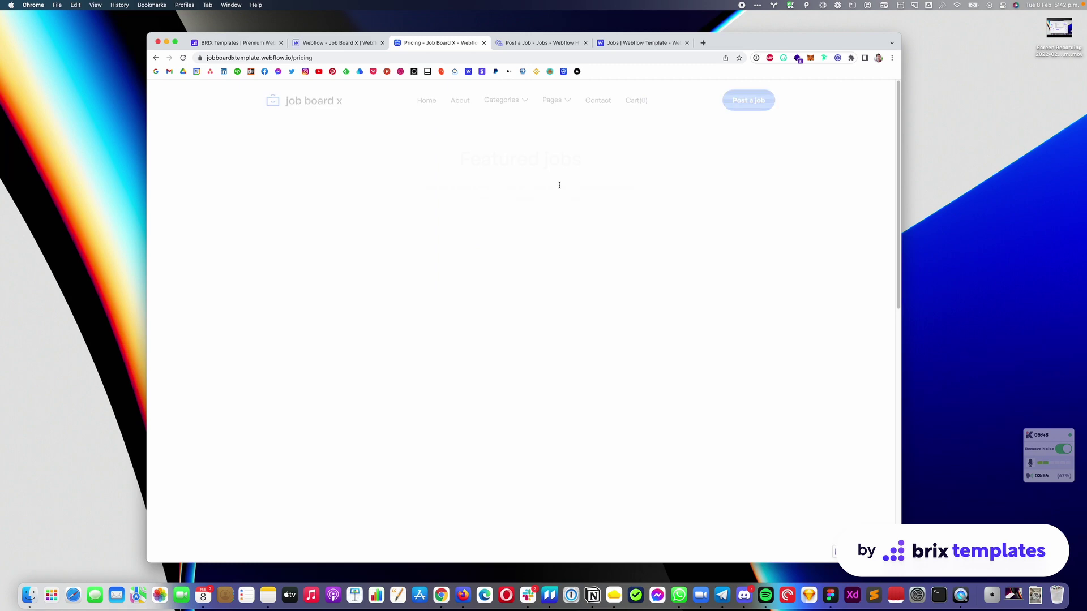
{"action": "scroll", "coordinate": [557, 188], "scroll_direction": "down", "scroll_amount": 2}
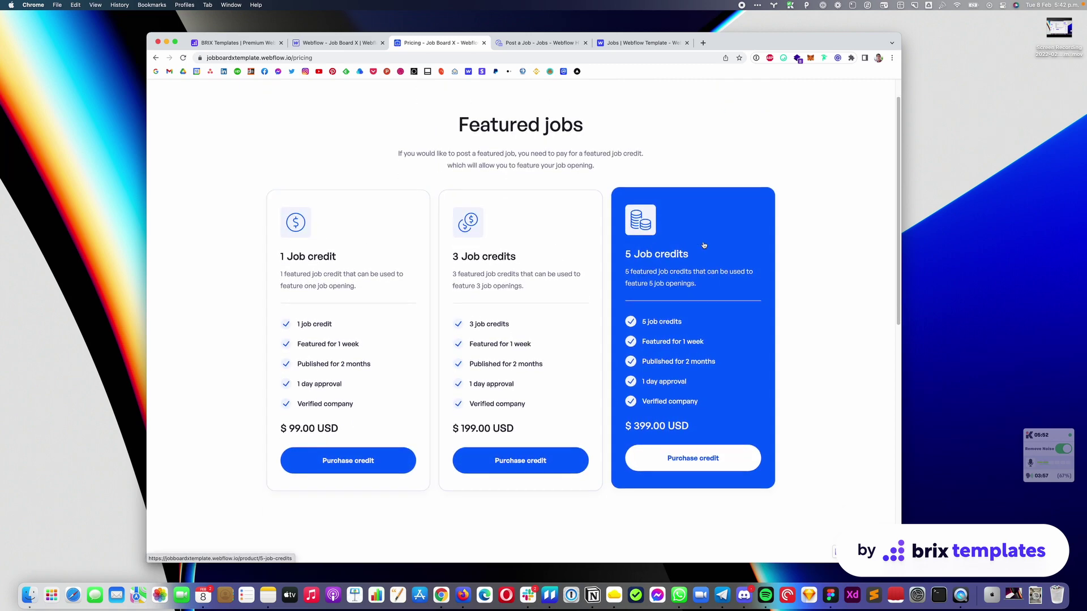
{"action": "left_click", "coordinate": [634, 43]}
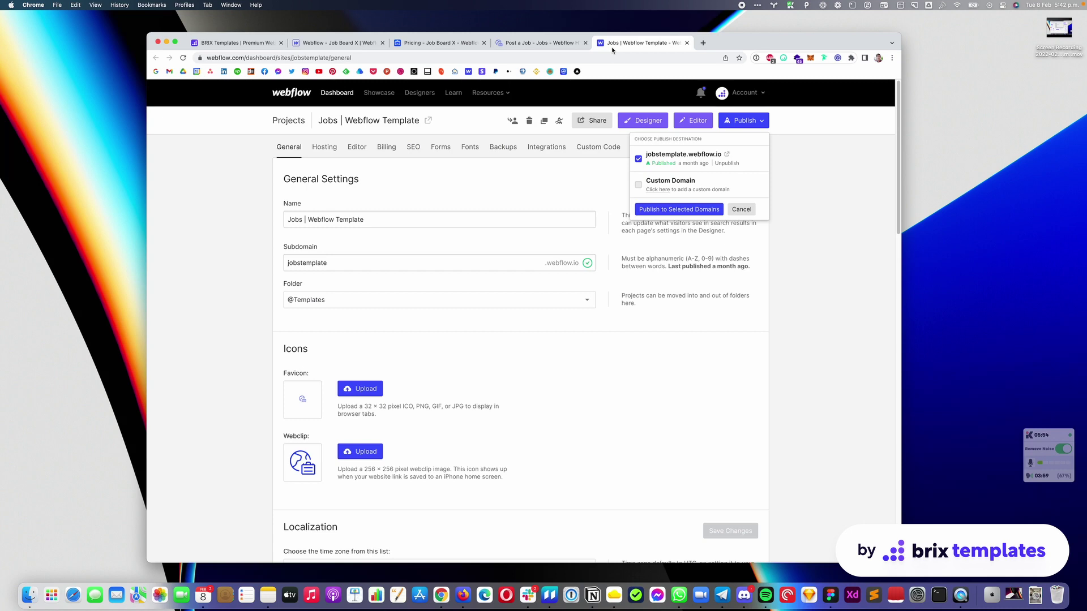
Step: Browse the Jobs template's Pricing page to its Featured Jobs packages, then return to Job Board X
{"action": "left_click", "coordinate": [543, 44]}
{"action": "scroll", "coordinate": [560, 153], "scroll_direction": "up", "scroll_amount": 10}
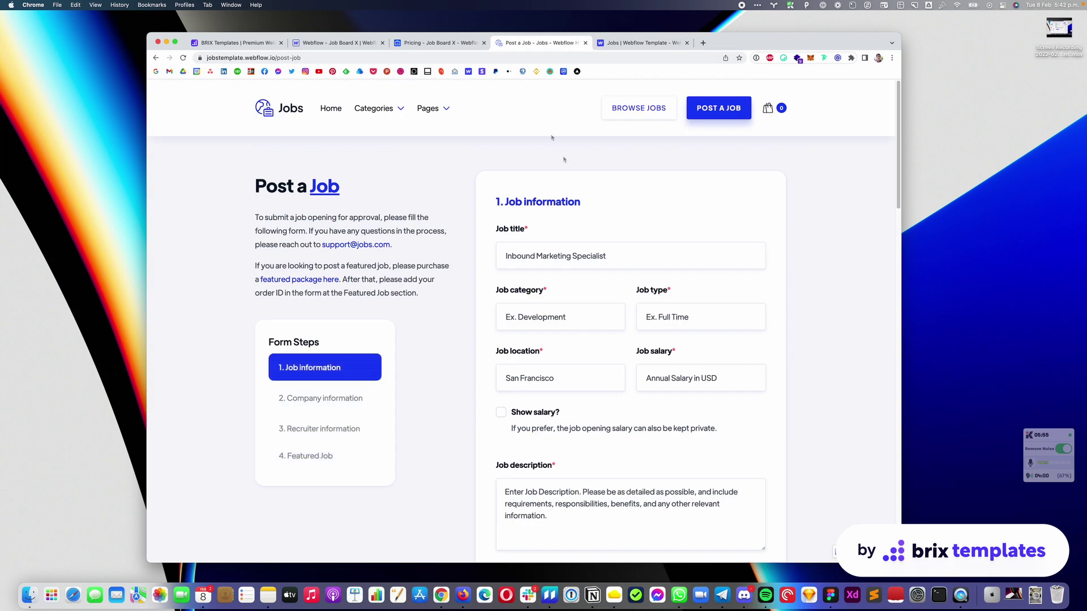
{"action": "left_click", "coordinate": [426, 112]}
{"action": "left_click", "coordinate": [446, 233]}
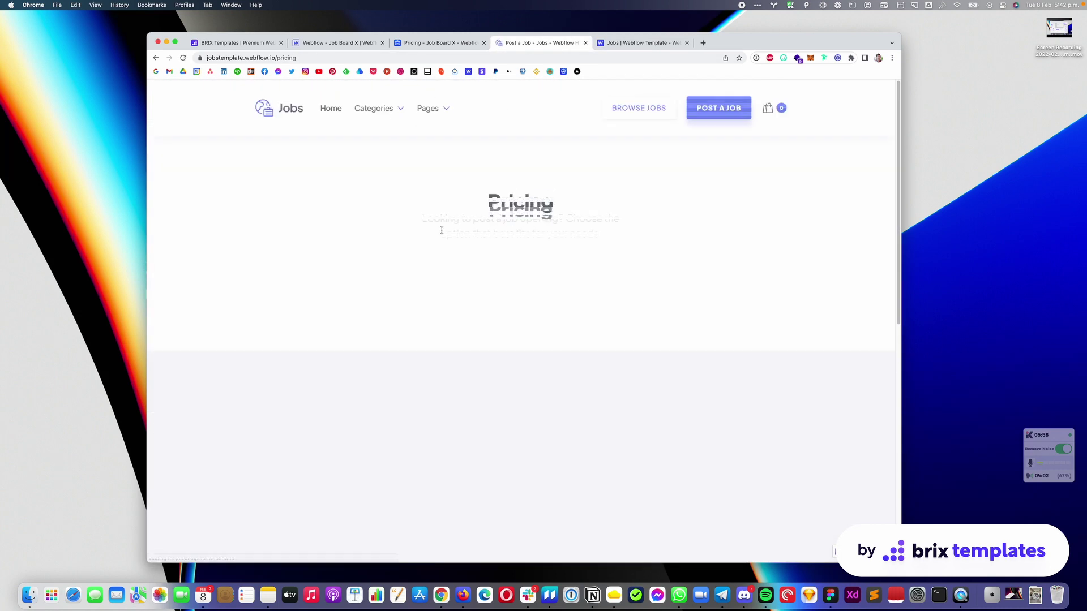
{"action": "scroll", "coordinate": [554, 335], "scroll_direction": "down", "scroll_amount": 1}
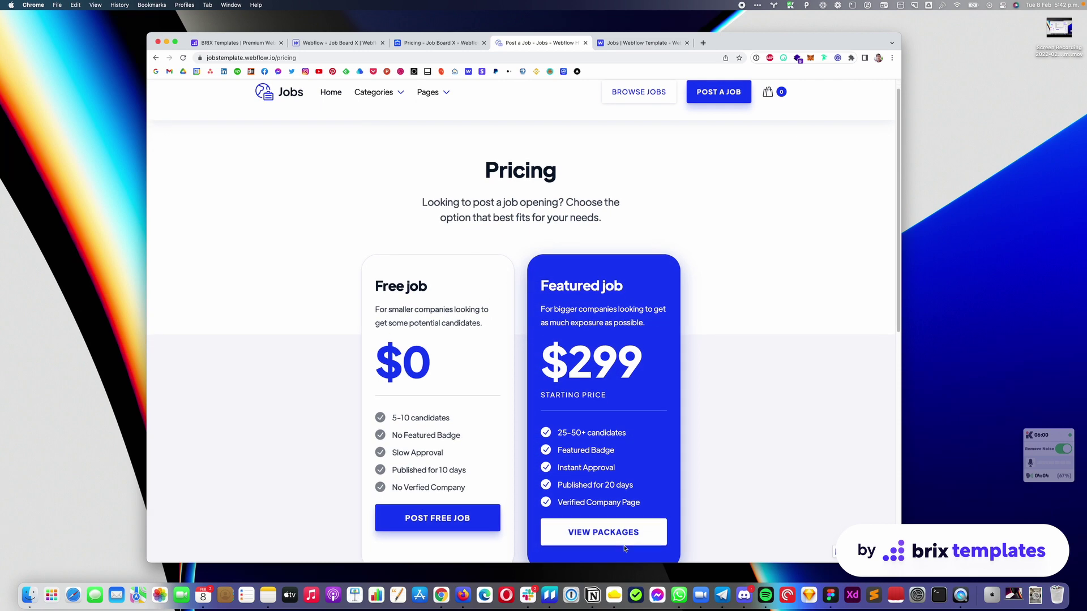
{"action": "left_click", "coordinate": [622, 541]}
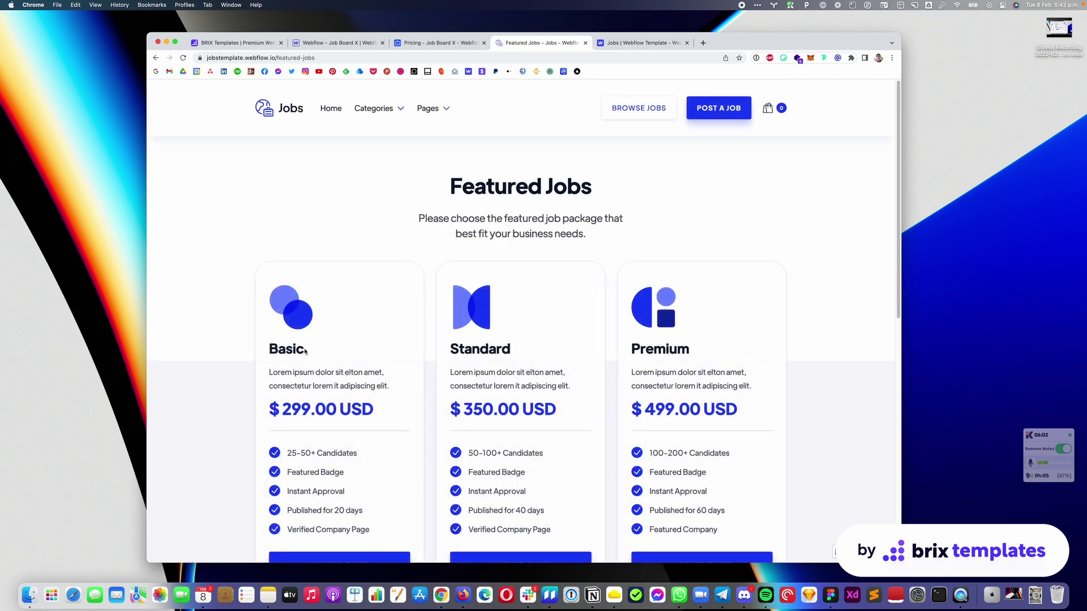
{"action": "scroll", "coordinate": [648, 350], "scroll_direction": "down", "scroll_amount": 1}
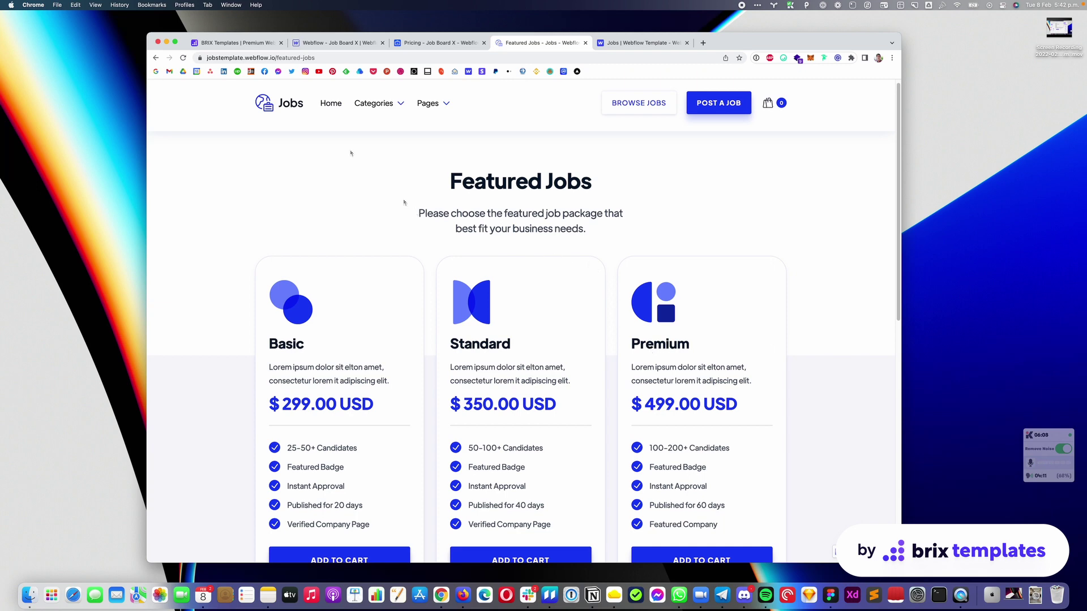
{"action": "left_click", "coordinate": [441, 43]}
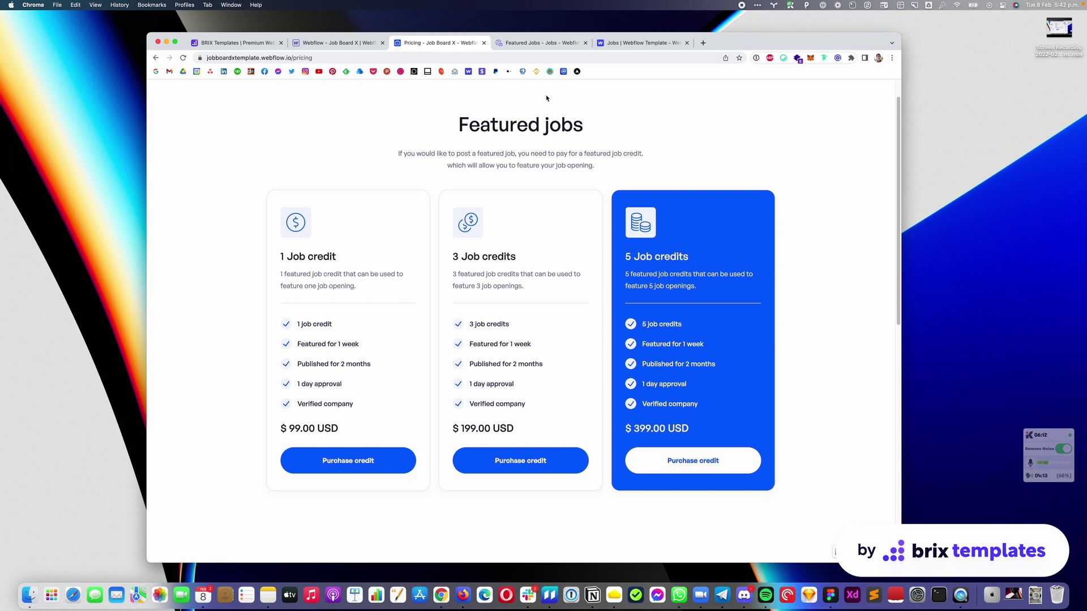
{"action": "scroll", "coordinate": [506, 107], "scroll_direction": "up", "scroll_amount": 2}
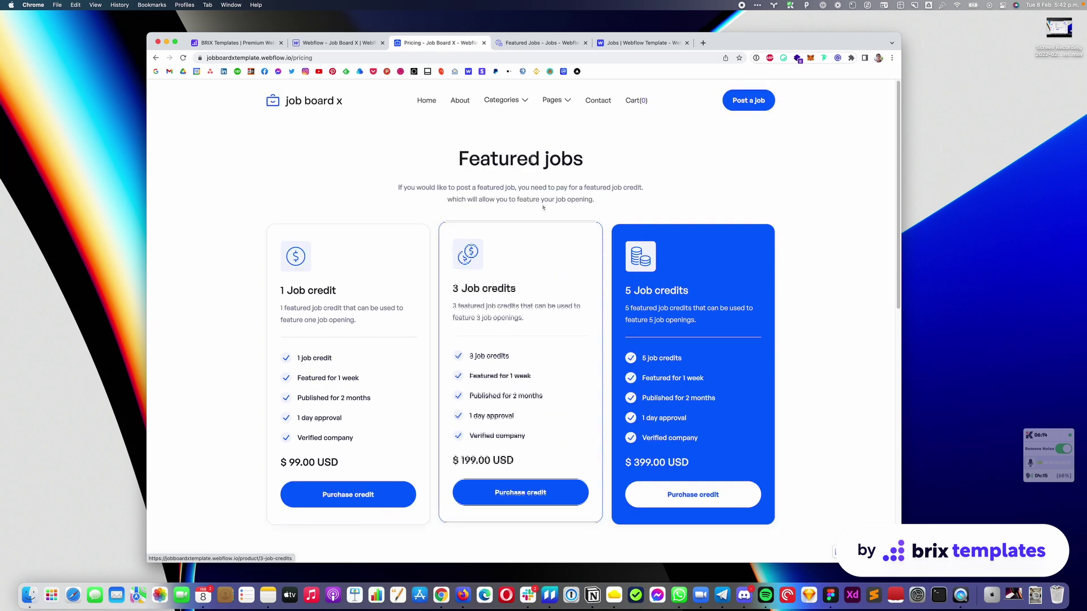
Step: Try submitting Job Board X's Post a job form for approval, then return to the New Job Post form
{"action": "mouse_move", "coordinate": [567, 101]}
{"action": "left_click", "coordinate": [558, 163]}
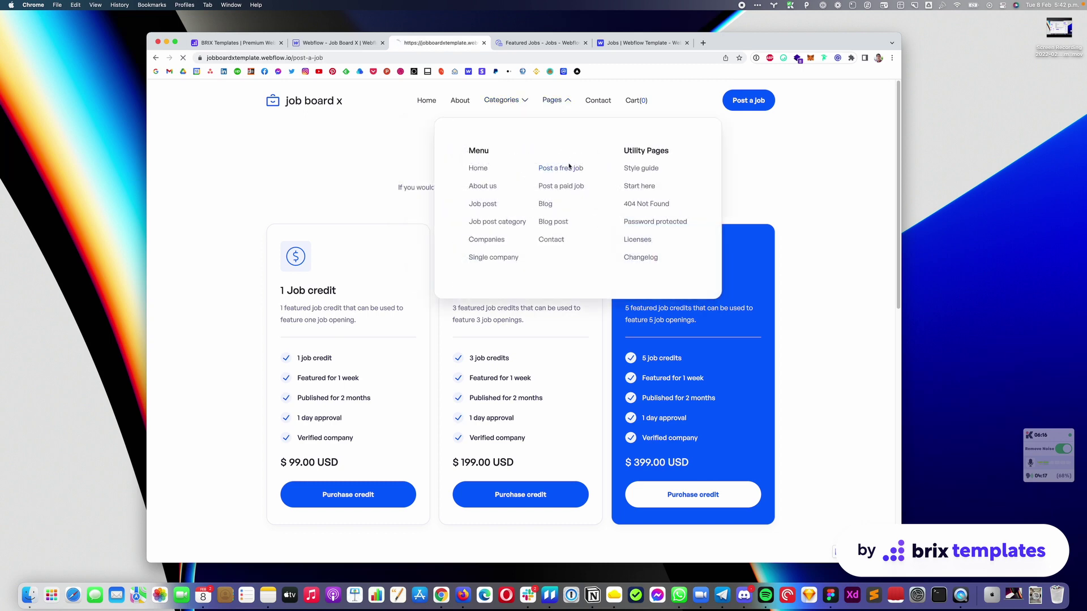
{"action": "scroll", "coordinate": [567, 238], "scroll_direction": "down", "scroll_amount": 20}
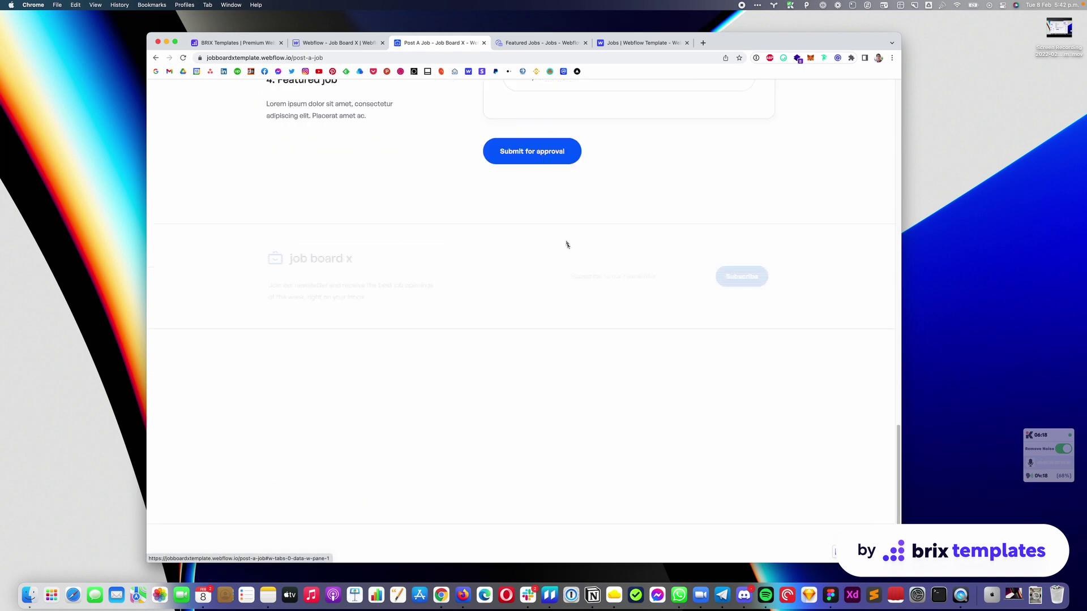
{"action": "scroll", "coordinate": [568, 243], "scroll_direction": "up", "scroll_amount": 4}
{"action": "left_click", "coordinate": [562, 268]}
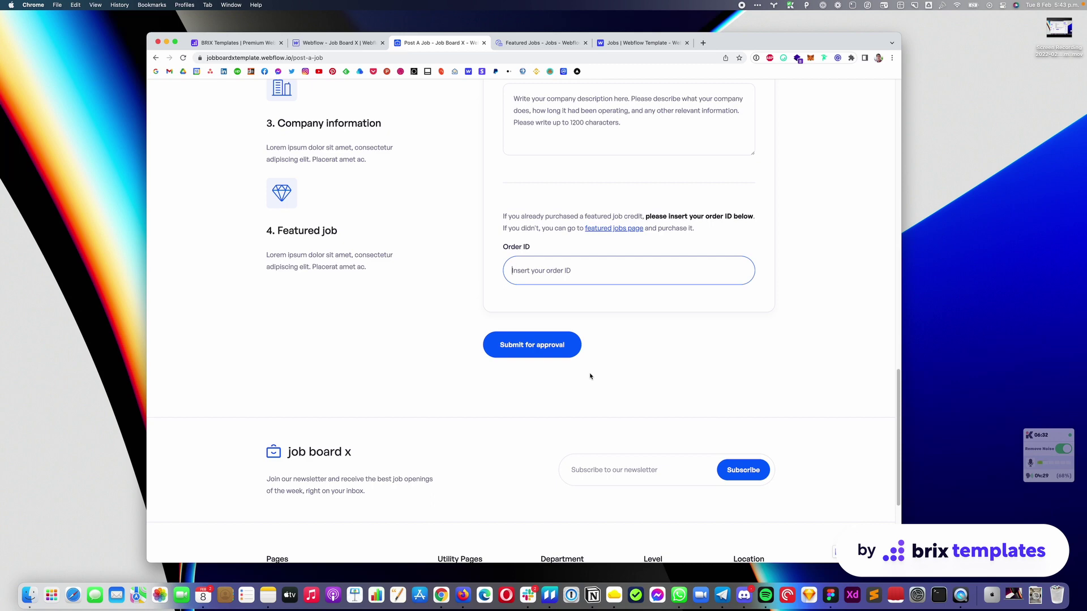
{"action": "left_click", "coordinate": [577, 345]}
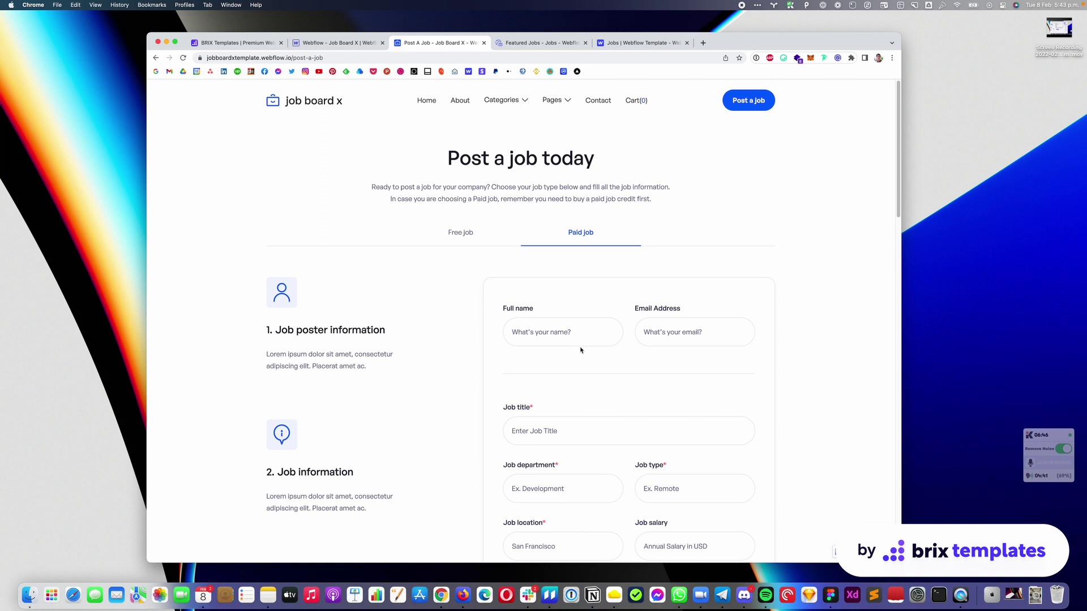
{"action": "left_click", "coordinate": [337, 43]}
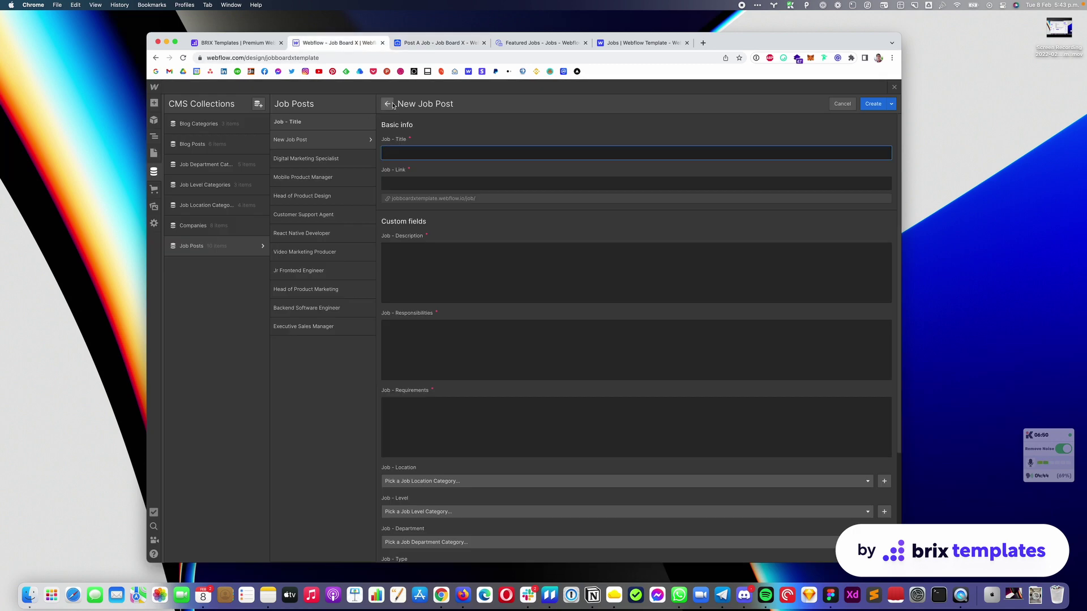
Step: Scroll through the New Job Post CMS fields
{"action": "scroll", "coordinate": [462, 181], "scroll_direction": "down", "scroll_amount": 5}
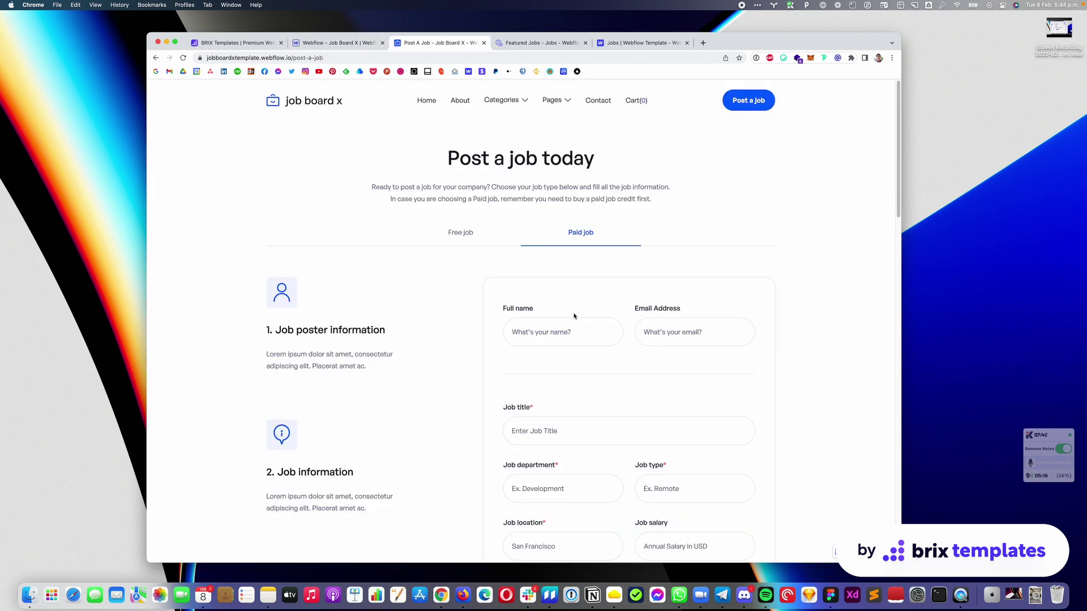
Step: Switch between the Free job and Paid job forms and scroll through the Paid job form
{"action": "left_click", "coordinate": [461, 246]}
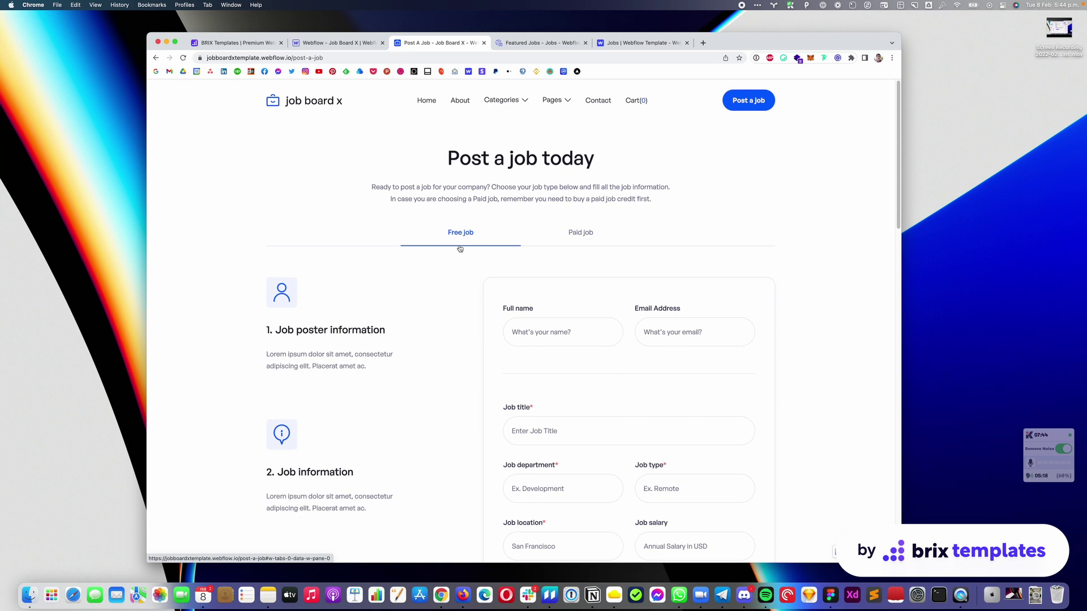
{"action": "left_click", "coordinate": [577, 234]}
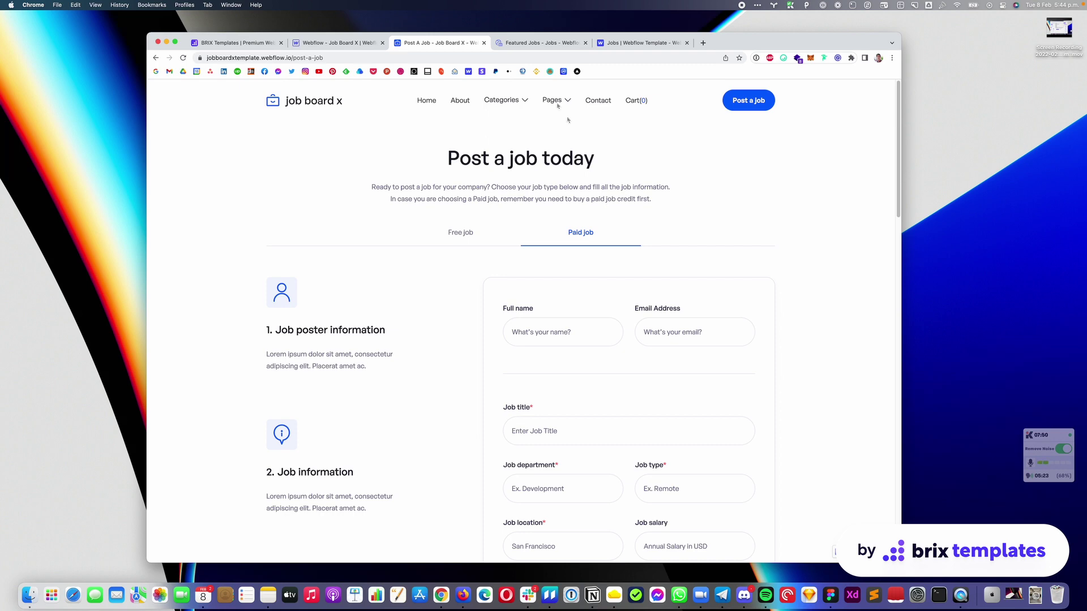
{"action": "scroll", "coordinate": [598, 308], "scroll_direction": "down", "scroll_amount": 6}
{"action": "scroll", "coordinate": [597, 307], "scroll_direction": "down", "scroll_amount": 9}
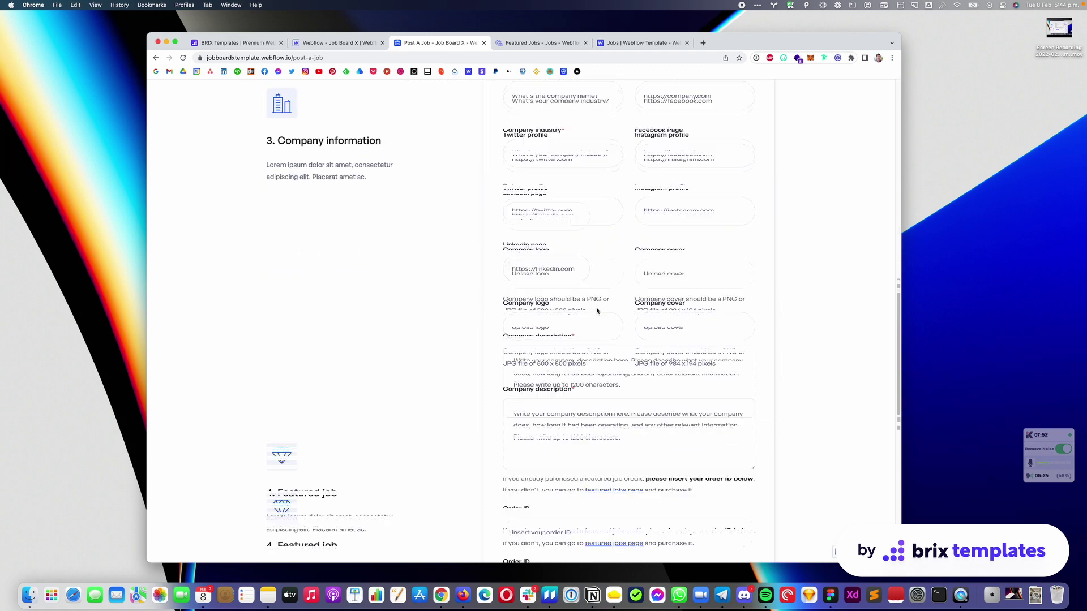
{"action": "scroll", "coordinate": [467, 358], "scroll_direction": "up", "scroll_amount": 7}
{"action": "scroll", "coordinate": [468, 358], "scroll_direction": "up", "scroll_amount": 7}
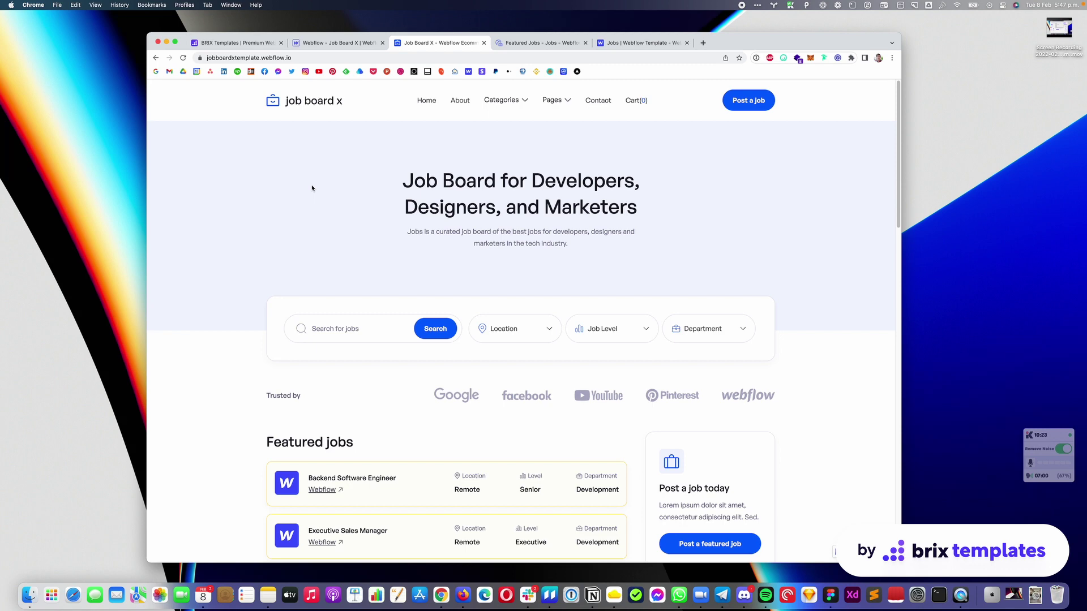
Step: Search Google for 'jotform' in a new tab and open the Jotform website
{"action": "triple_click", "coordinate": [518, 191]}
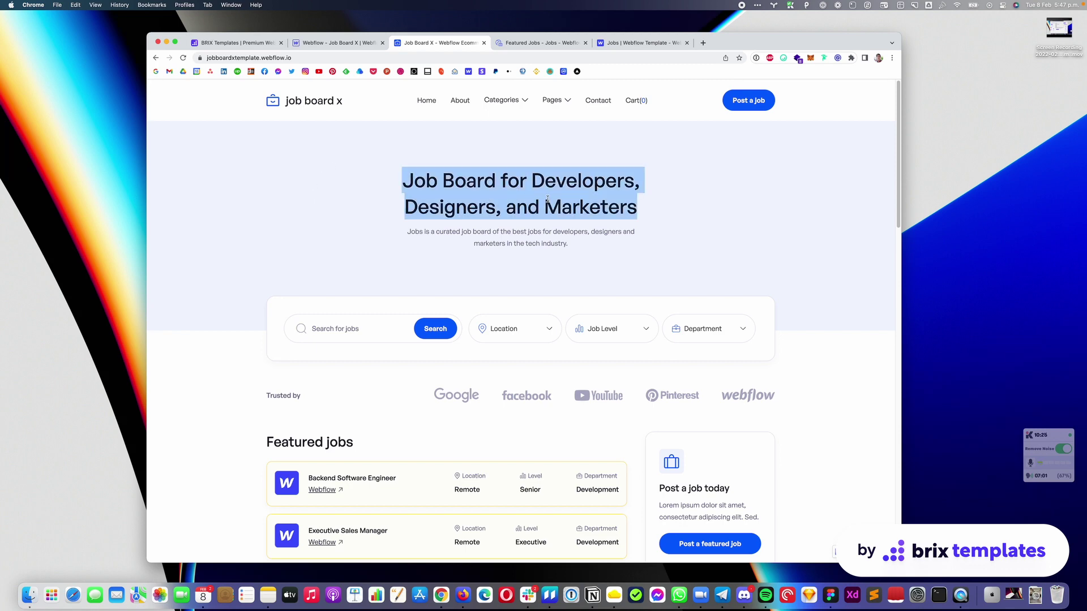
{"action": "left_click", "coordinate": [596, 194]}
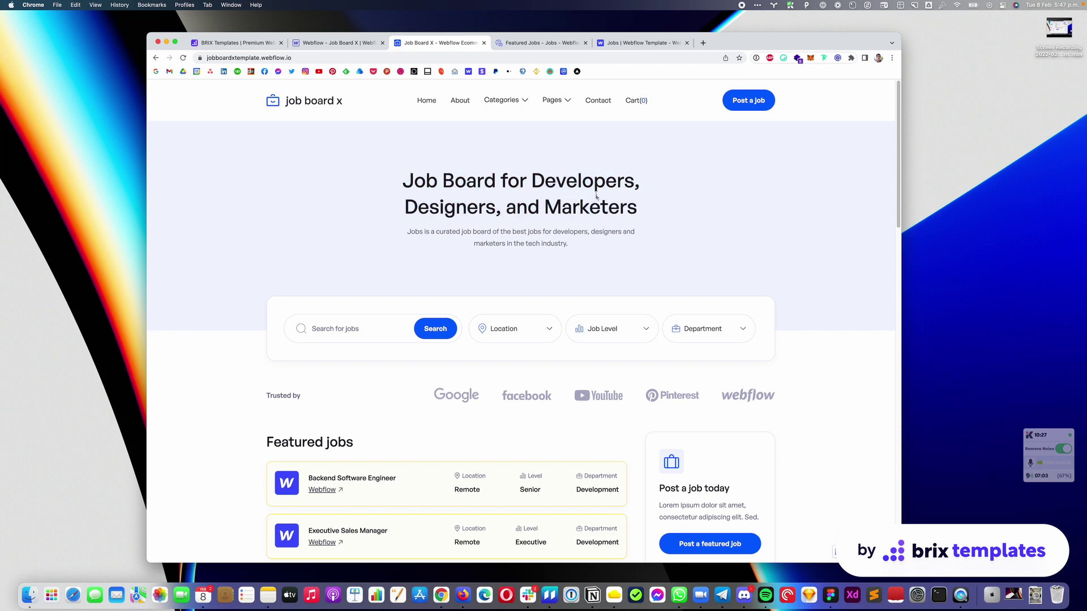
{"action": "key", "text": "super+t"}
{"action": "type", "text": "jotform"}
{"action": "key", "text": "Return"}
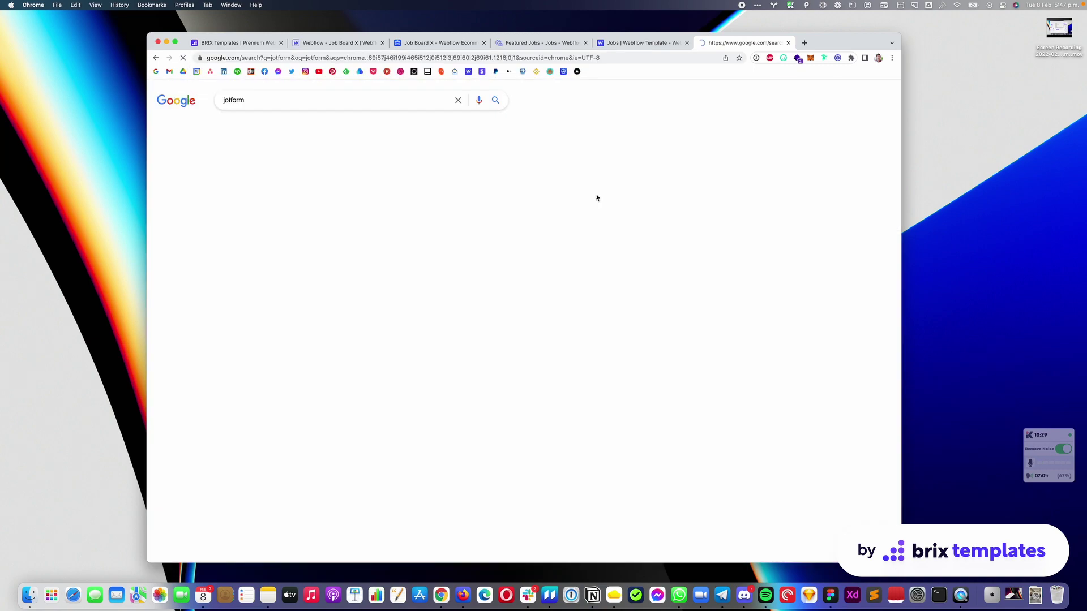
{"action": "left_click", "coordinate": [289, 176]}
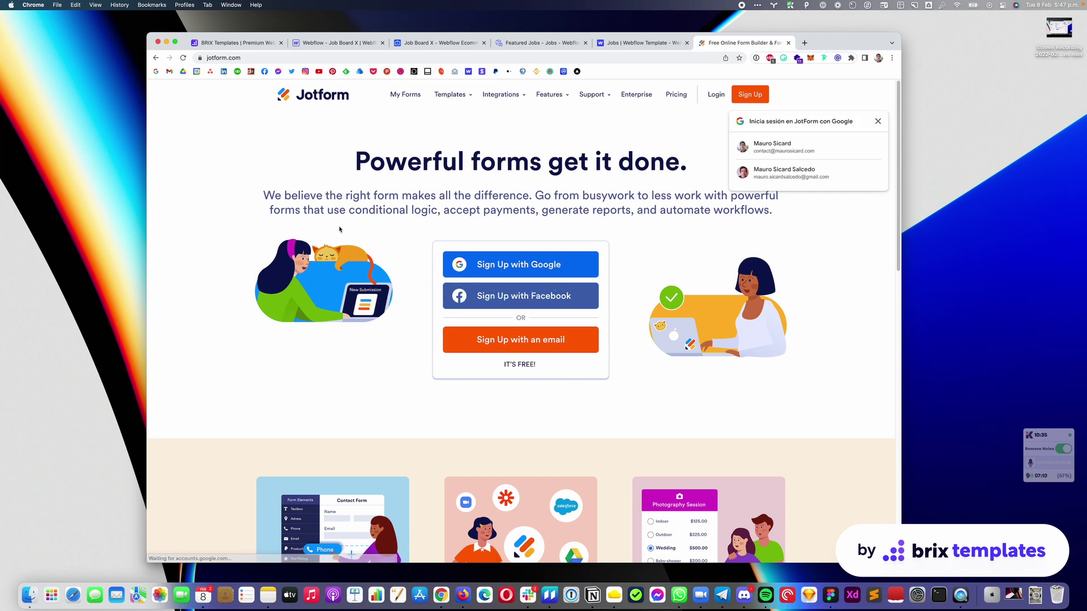
Step: Dismiss the Google sign-in prompt and return to the Job Board X site's Pages menu
{"action": "left_click", "coordinate": [878, 121]}
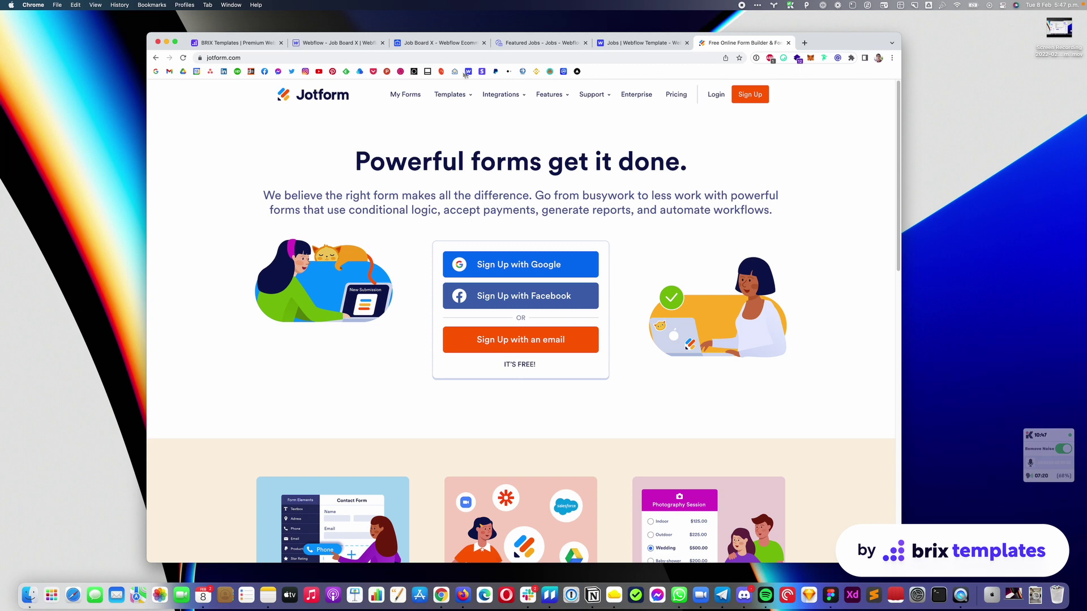
{"action": "left_click", "coordinate": [440, 43]}
{"action": "left_click", "coordinate": [556, 101]}
{"action": "left_click", "coordinate": [556, 101]}
{"action": "left_click", "coordinate": [557, 101]}
Step: Open the Post a free job page, make a test capture labelled 'Jotform', and discard it
{"action": "left_click", "coordinate": [561, 168]}
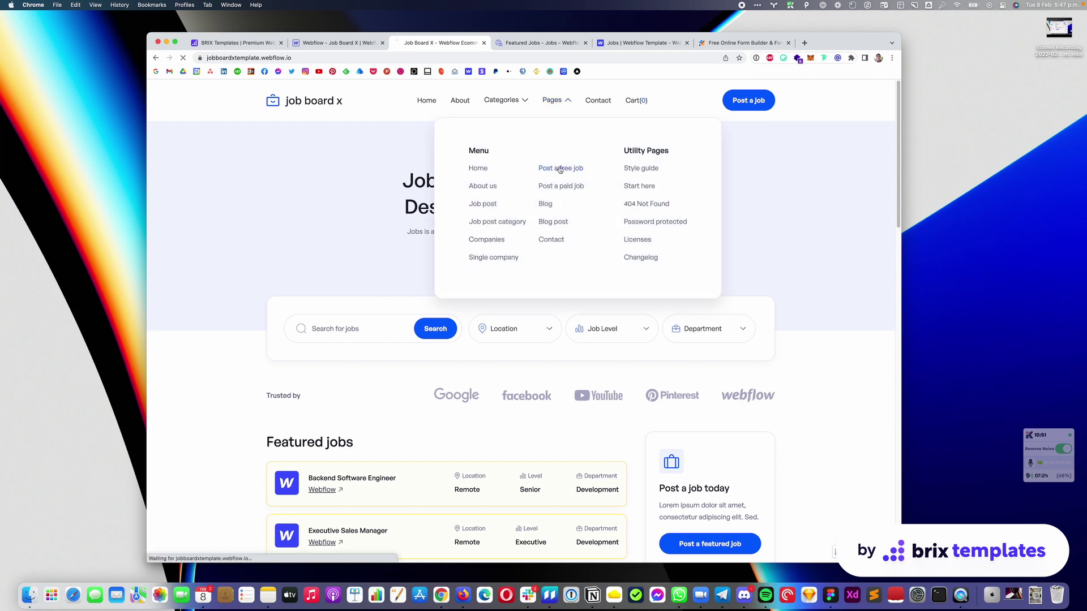
{"action": "scroll", "coordinate": [572, 210], "scroll_direction": "down", "scroll_amount": 5}
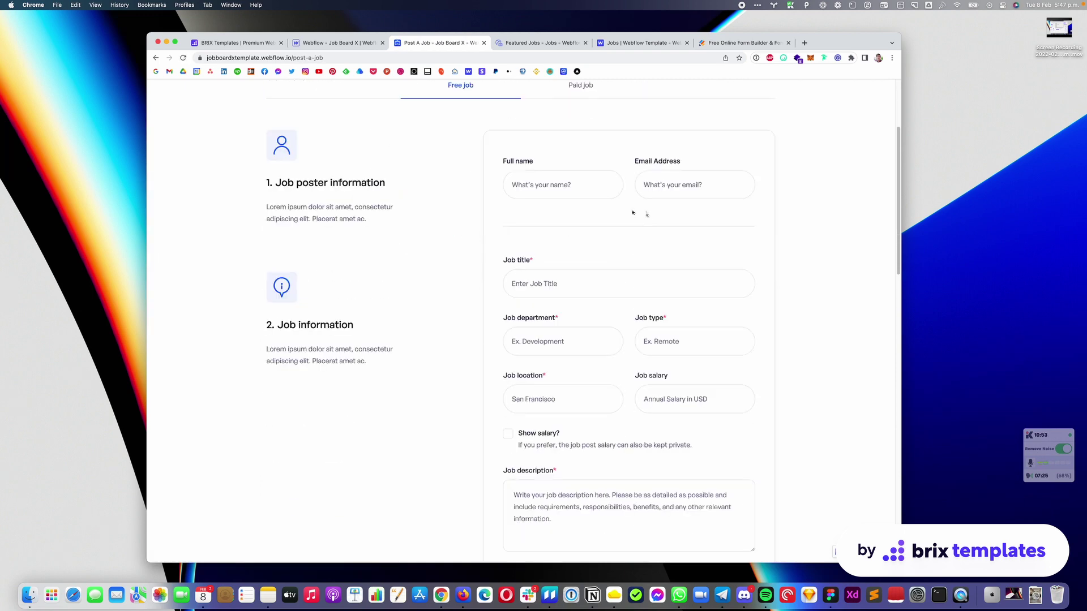
{"action": "mouse_move", "coordinate": [472, 125]}
{"action": "left_mouse_down"}
{"action": "mouse_move", "coordinate": [532, 170]}
{"action": "mouse_move", "coordinate": [811, 524]}
{"action": "left_mouse_up"}
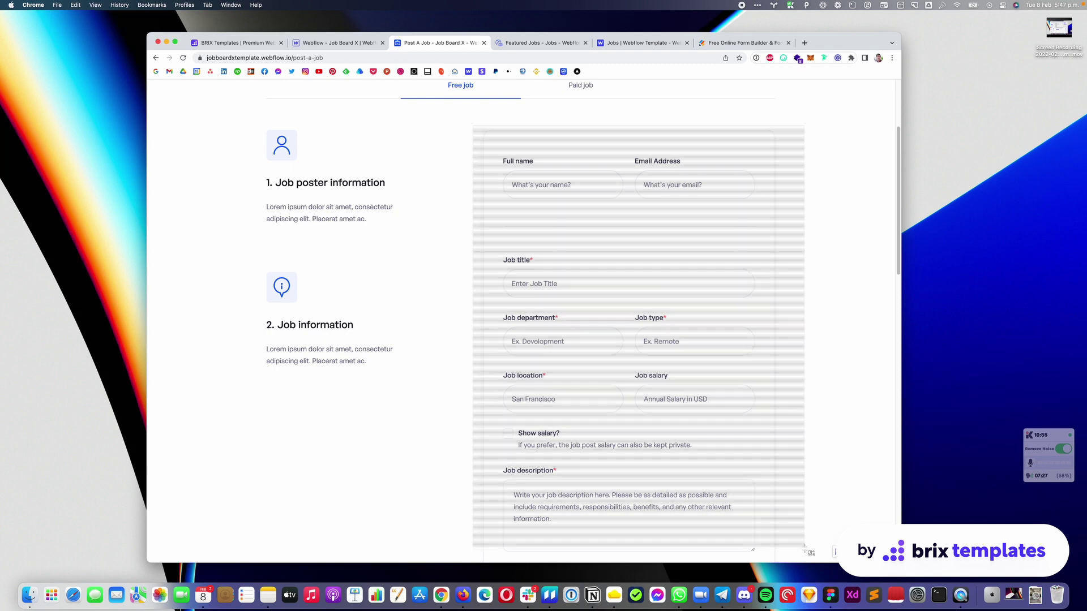
{"action": "left_click", "coordinate": [473, 177]}
{"action": "type", "text": "Jotform"}
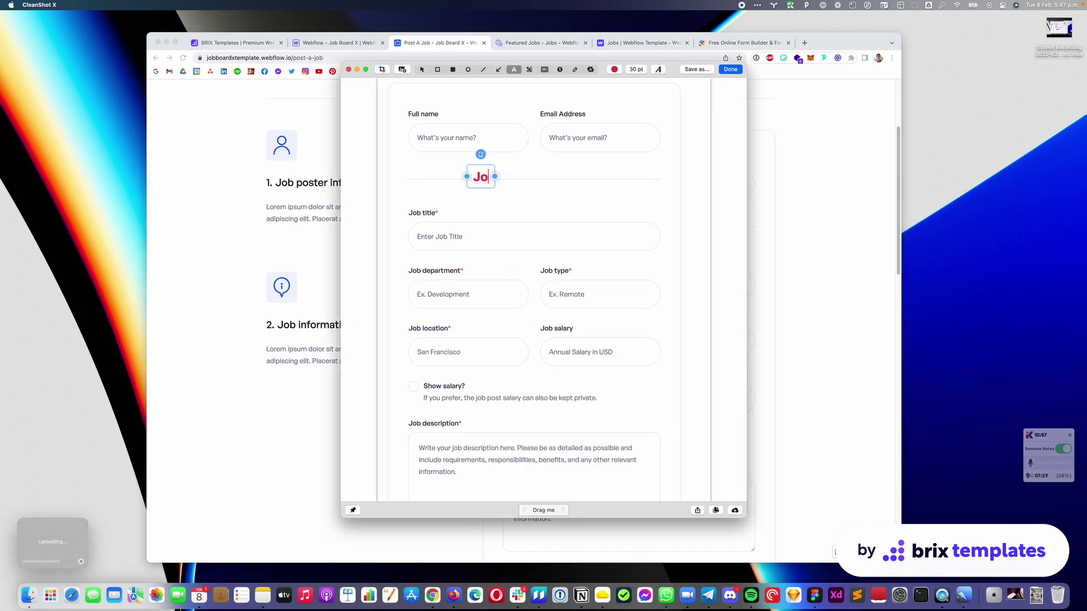
{"action": "left_click", "coordinate": [349, 69]}
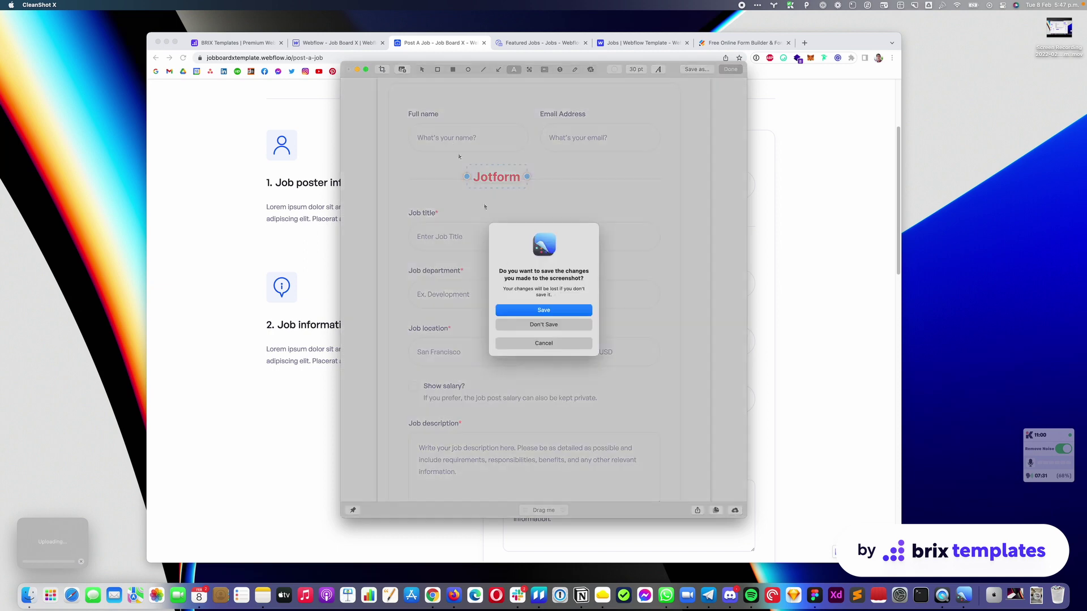
{"action": "left_click", "coordinate": [535, 327]}
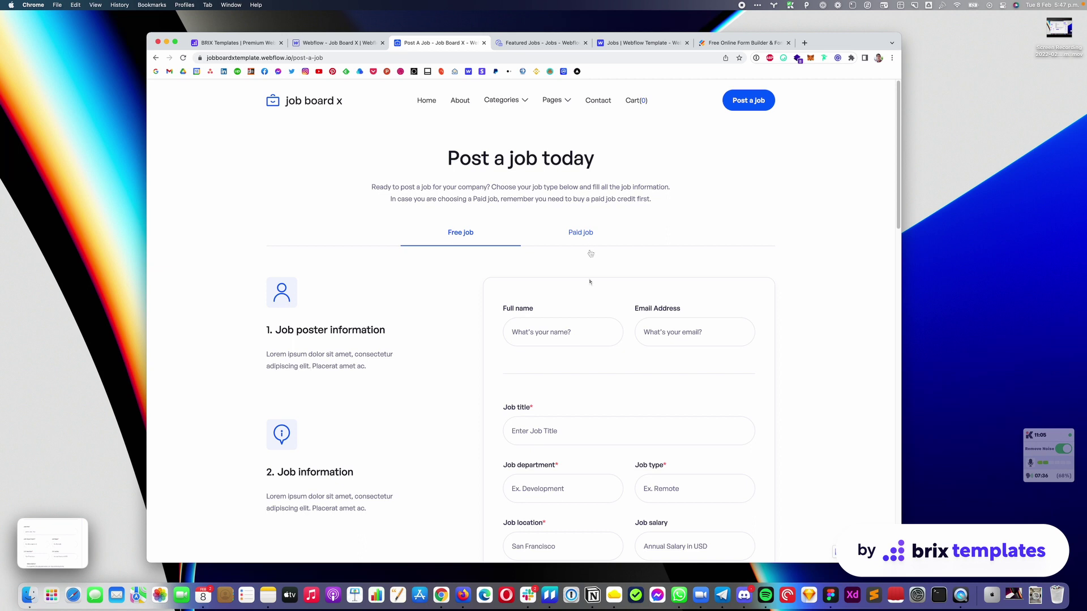
Step: Capture the job form region and draw a red outline and arrow on it
{"action": "left_click", "coordinate": [535, 323]}
{"action": "key", "text": "super+shift+4"}
{"action": "mouse_move", "coordinate": [456, 256]}
{"action": "left_mouse_down"}
{"action": "mouse_move", "coordinate": [849, 515]}
{"action": "mouse_move", "coordinate": [878, 547]}
{"action": "left_mouse_up"}
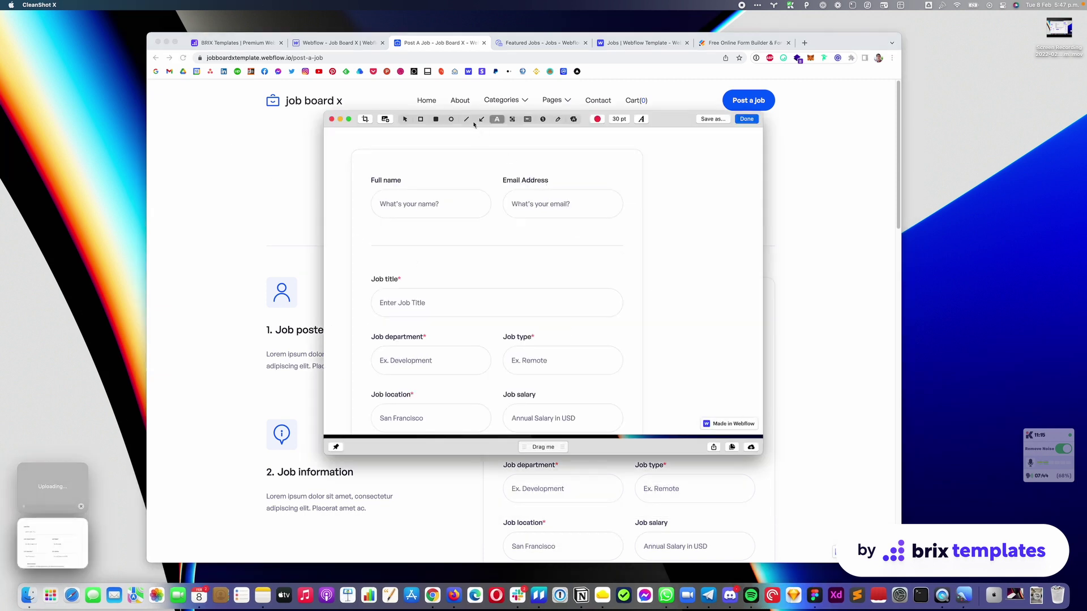
{"action": "left_click", "coordinate": [557, 119]}
{"action": "mouse_move", "coordinate": [349, 397]}
{"action": "left_mouse_down"}
{"action": "mouse_move", "coordinate": [336, 154]}
{"action": "mouse_move", "coordinate": [632, 148]}
{"action": "mouse_move", "coordinate": [642, 400]}
{"action": "left_mouse_up"}
{"action": "mouse_move", "coordinate": [656, 282]}
{"action": "left_mouse_down"}
{"action": "mouse_move", "coordinate": [677, 275]}
{"action": "mouse_move", "coordinate": [675, 292]}
{"action": "left_mouse_up"}
Step: Add the note 'Zapier or Integromat', discard the capture, and start searching 'integromat jotform'
{"action": "key", "text": "t"}
{"action": "left_click", "coordinate": [708, 267]}
{"action": "type", "text": "Za"}
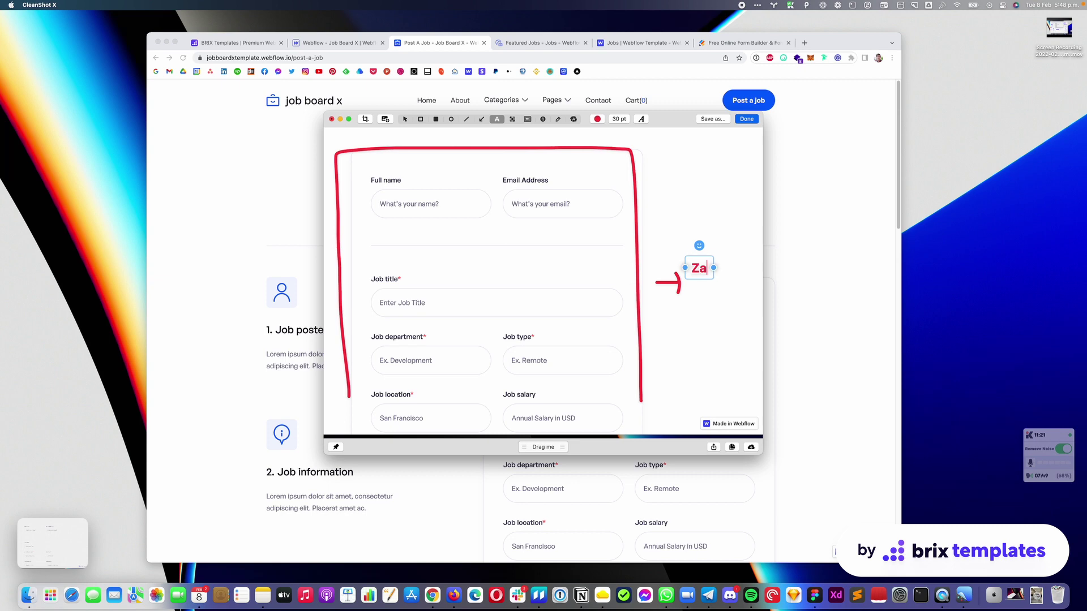
{"action": "type", "text": "pier or Integromat"}
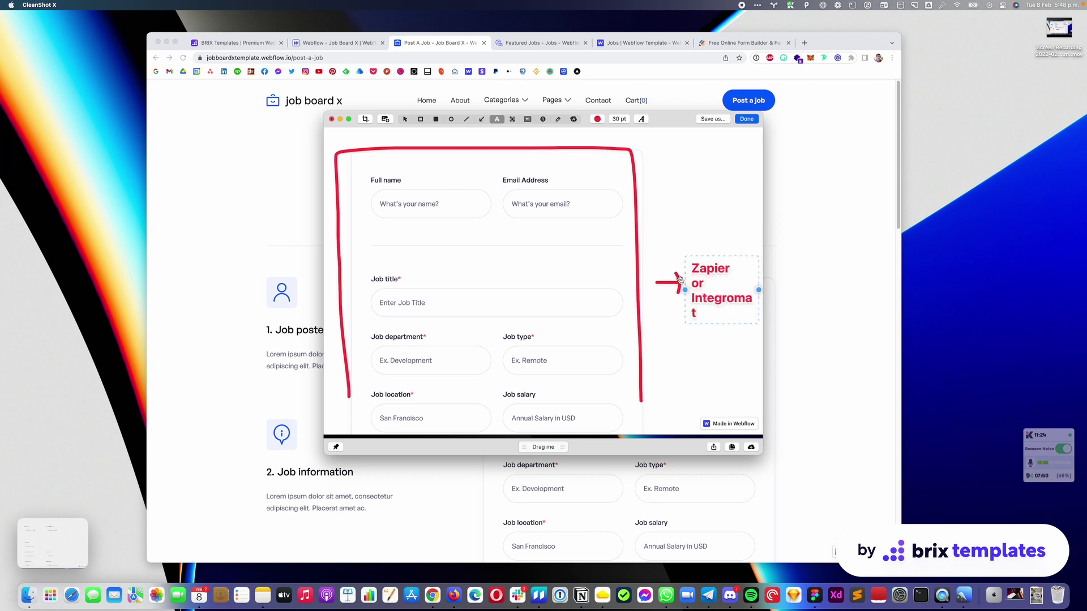
{"action": "mouse_move", "coordinate": [684, 290]}
{"action": "left_mouse_down"}
{"action": "mouse_move", "coordinate": [680, 238]}
{"action": "mouse_move", "coordinate": [684, 281]}
{"action": "left_mouse_up"}
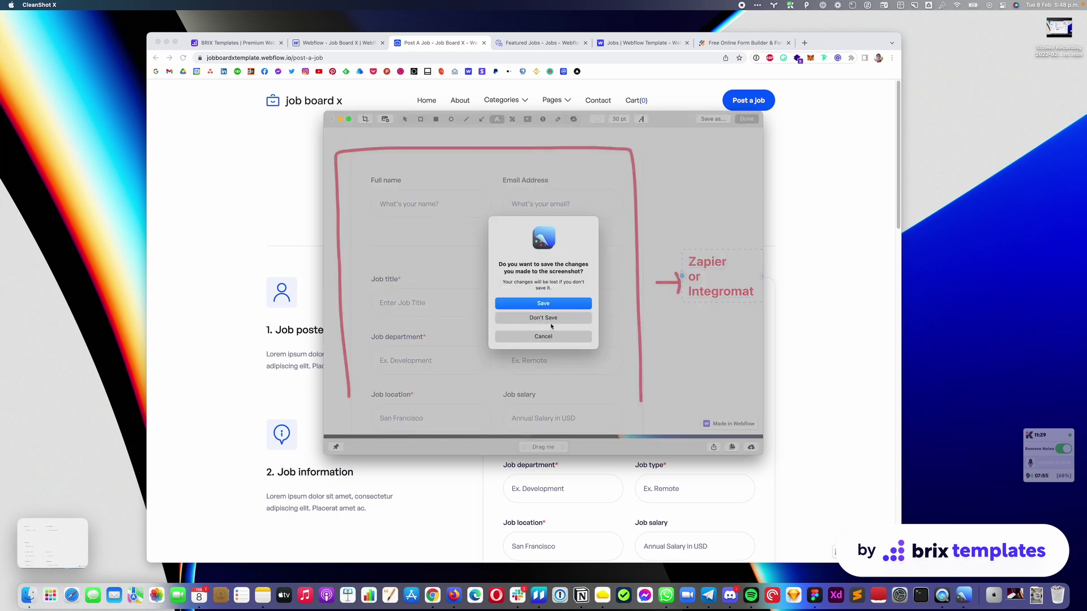
{"action": "left_click", "coordinate": [552, 320]}
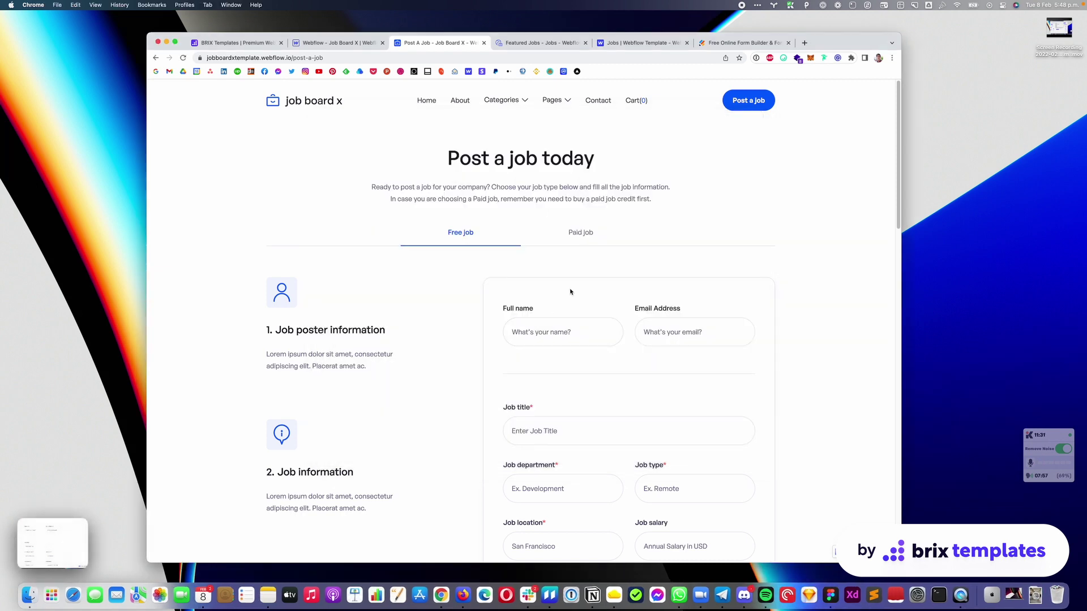
{"action": "key", "text": "super+t"}
{"action": "type", "text": "integromat "}
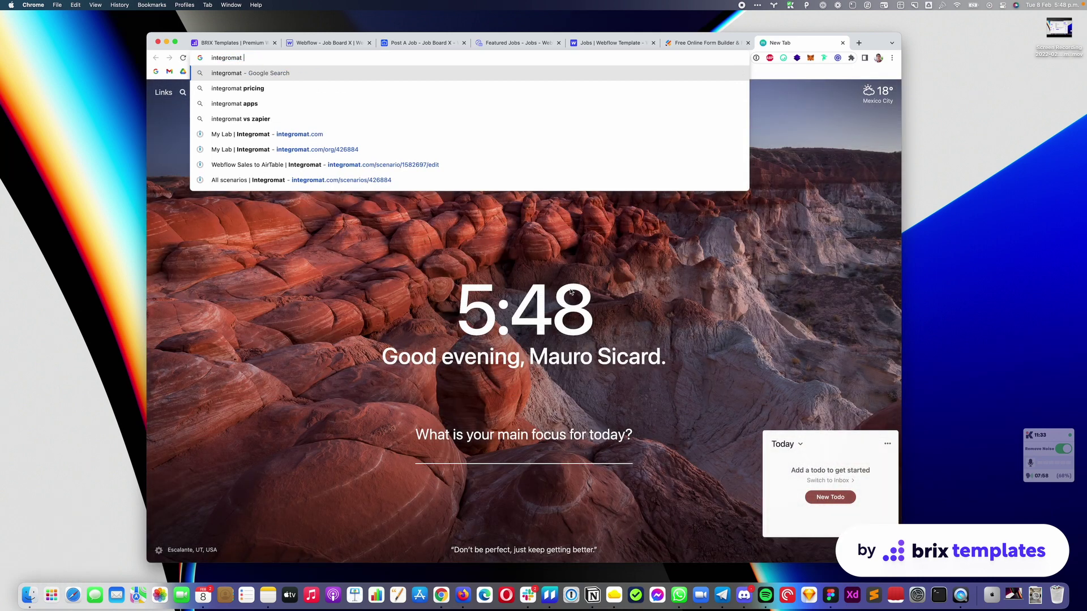
{"action": "type", "text": "jotform"}
Step: Search 'integromat jotform', browse Integromat's Jotform integrations page, then return to Post a job
{"action": "key", "text": "Return"}
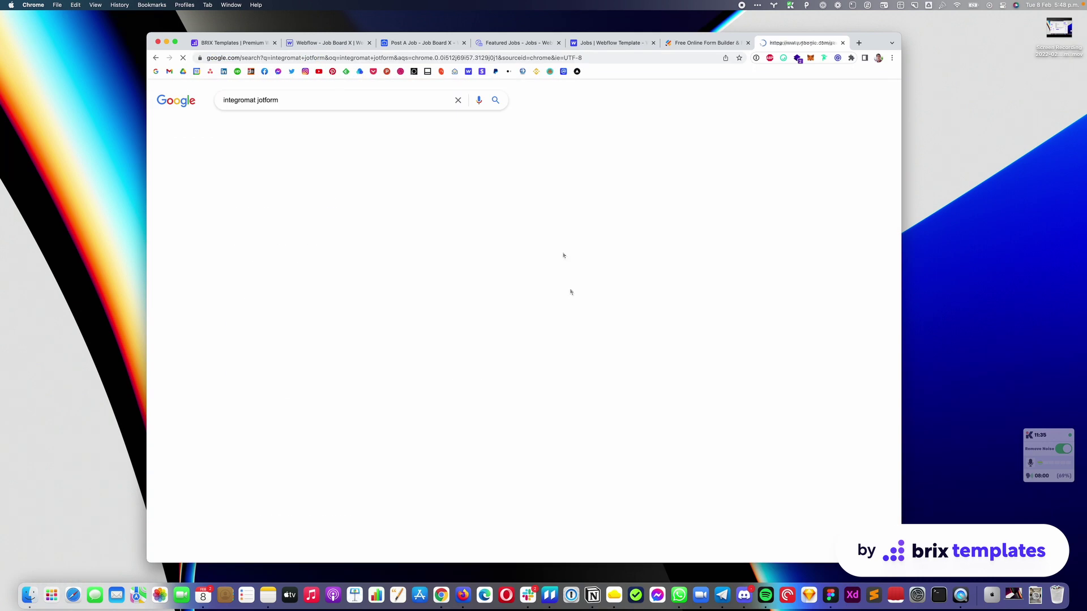
{"action": "left_click", "coordinate": [300, 176]}
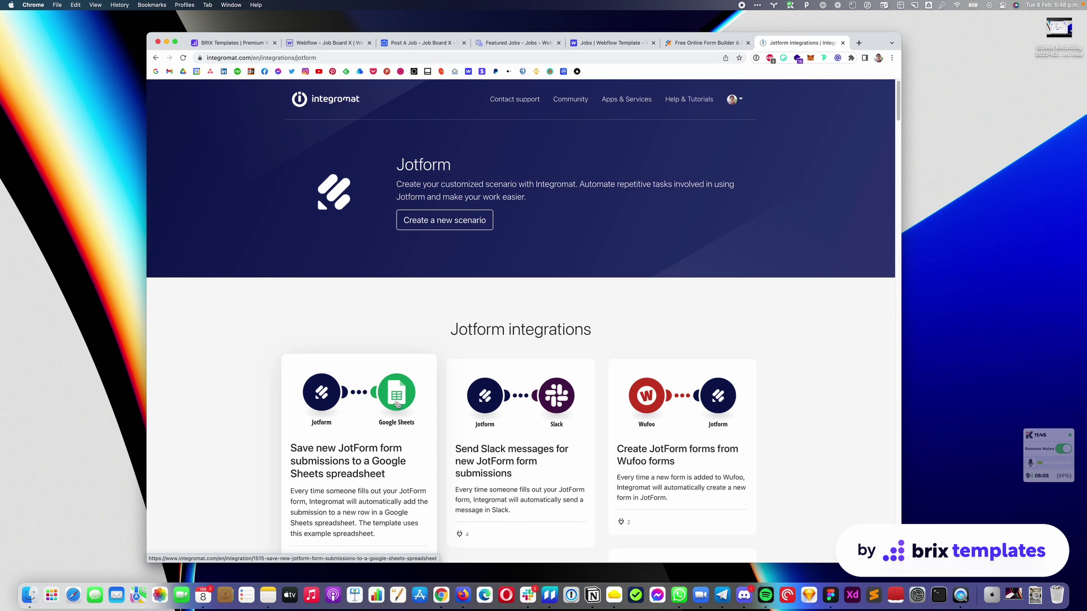
{"action": "scroll", "coordinate": [328, 374], "scroll_direction": "down", "scroll_amount": 5}
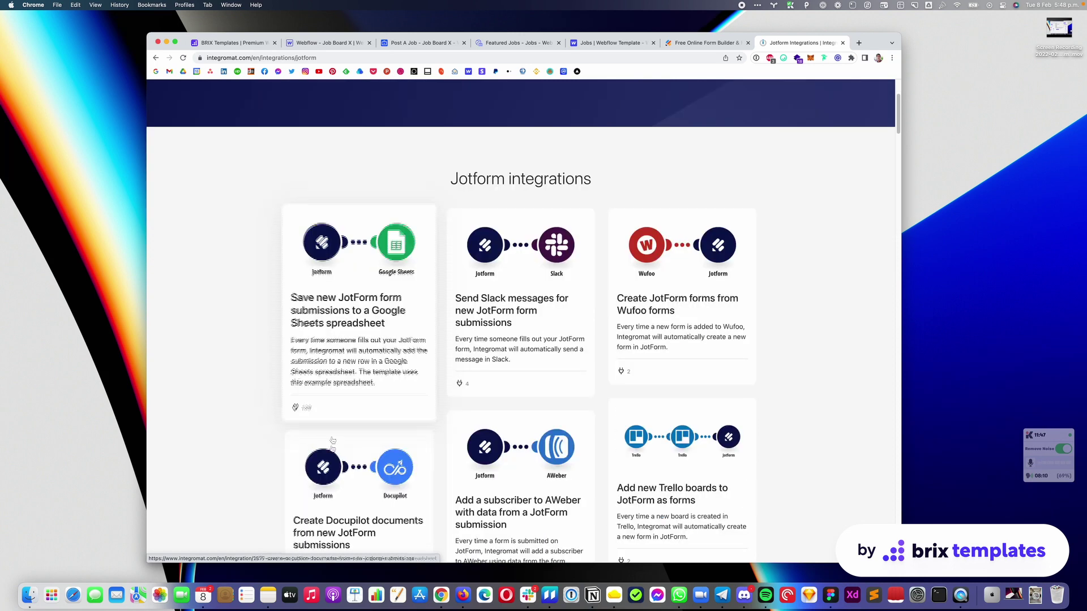
{"action": "scroll", "coordinate": [498, 396], "scroll_direction": "up", "scroll_amount": 5}
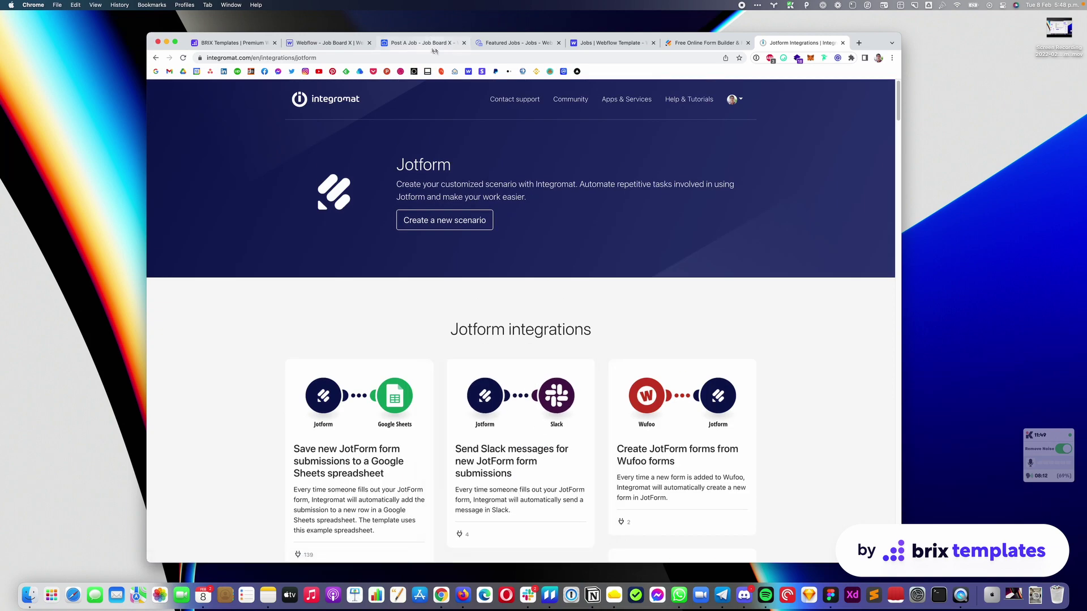
{"action": "left_click", "coordinate": [512, 44]}
{"action": "left_click", "coordinate": [421, 43]}
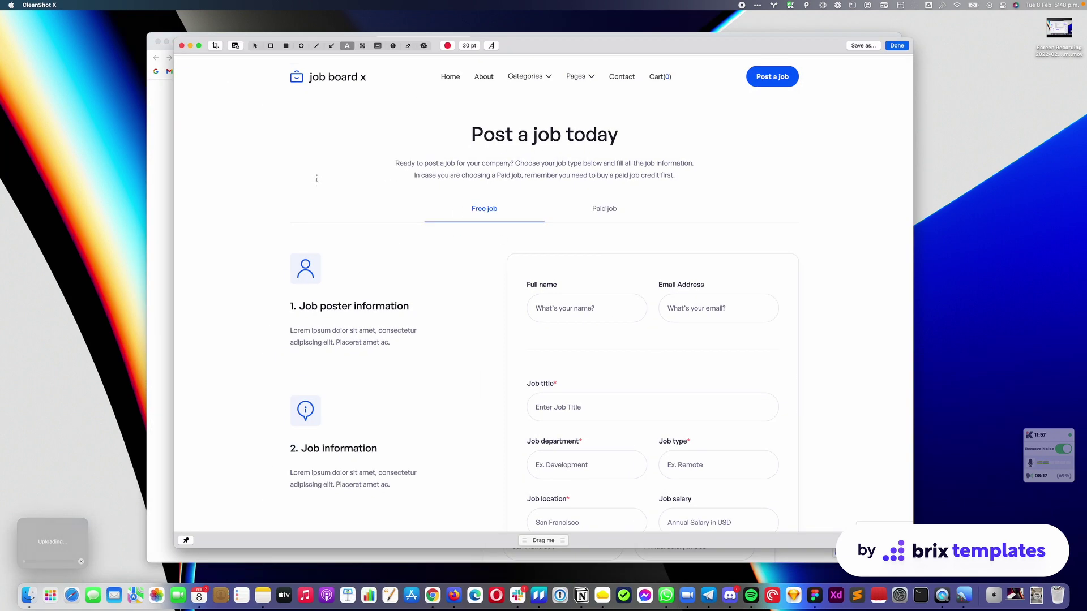
Step: Add the note 'Jotform Form > Integromat / Zapier > Webflow CMS' below the Free job option
{"action": "left_click", "coordinate": [272, 207]}
{"action": "type", "text": "Jotform"}
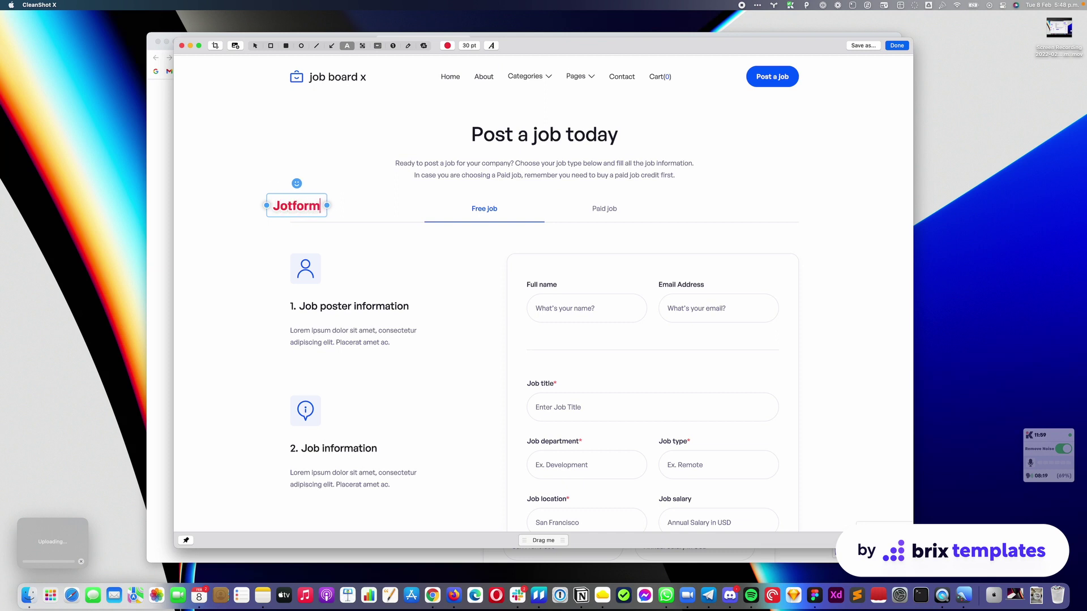
{"action": "type", "text": " Form."}
{"action": "key", "text": "BackSpace"}
{"action": "type", "text": ">."}
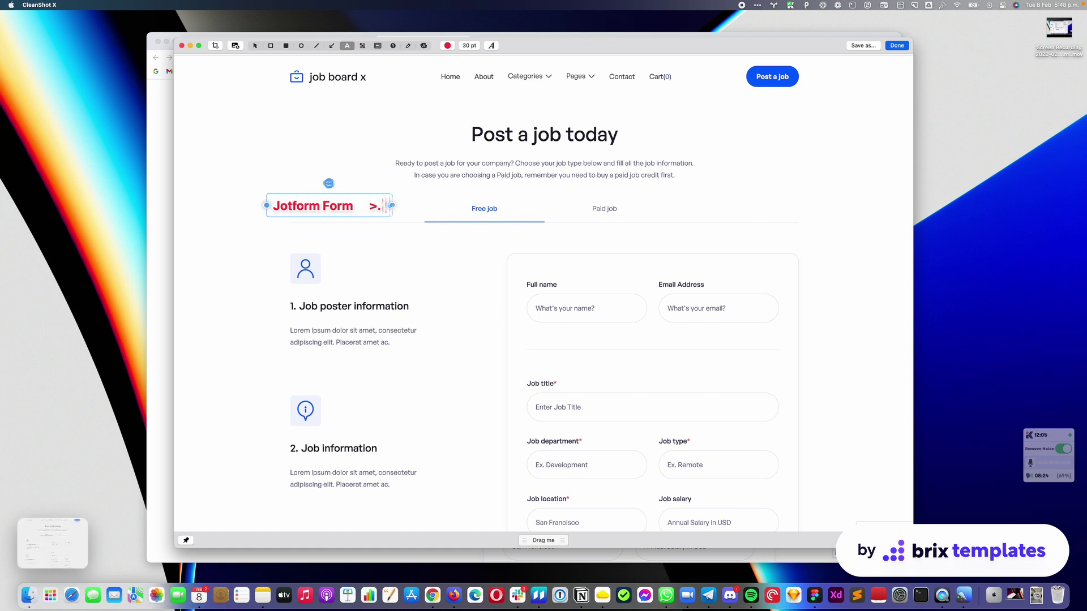
{"action": "key", "text": "BackSpace"}
{"action": "type", "text": "Integromat / Zapier"}
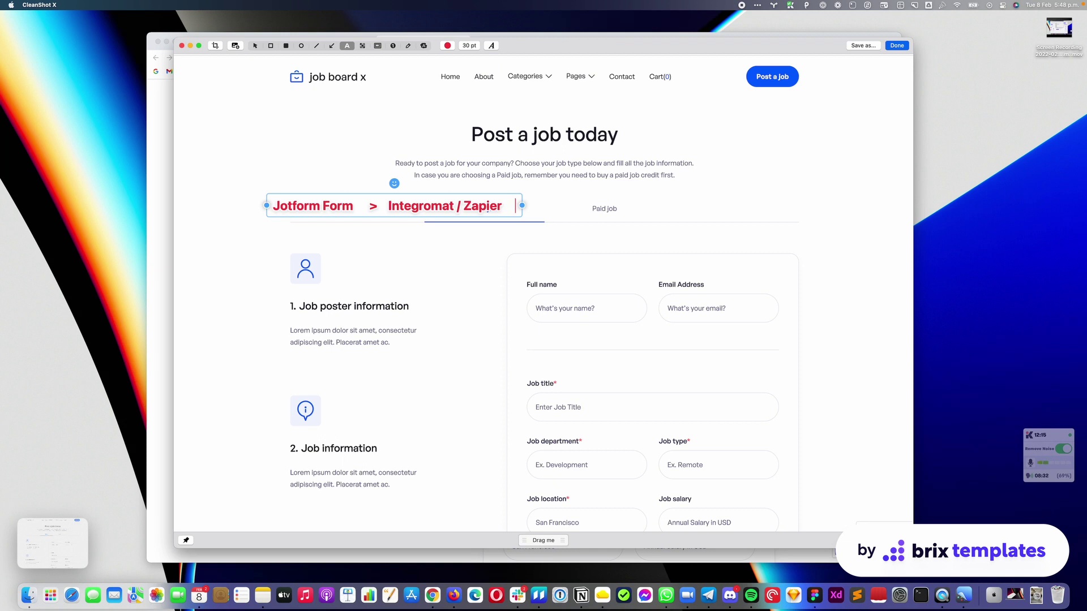
{"action": "type", "text": "  >."}
{"action": "key", "text": "BackSpace"}
{"action": "type", "text": "Webflow"}
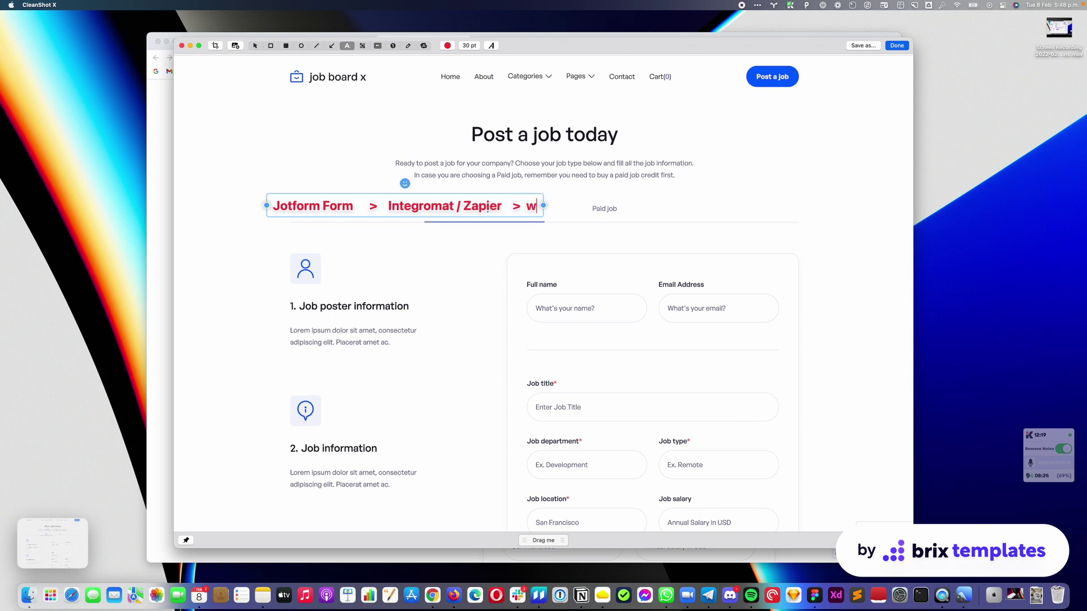
{"action": "type", "text": " CMS."}
{"action": "key", "text": "Escape"}
{"action": "mouse_move", "coordinate": [377, 205]}
{"action": "left_mouse_down"}
{"action": "mouse_move", "coordinate": [421, 215]}
{"action": "mouse_move", "coordinate": [446, 240]}
{"action": "left_mouse_up"}
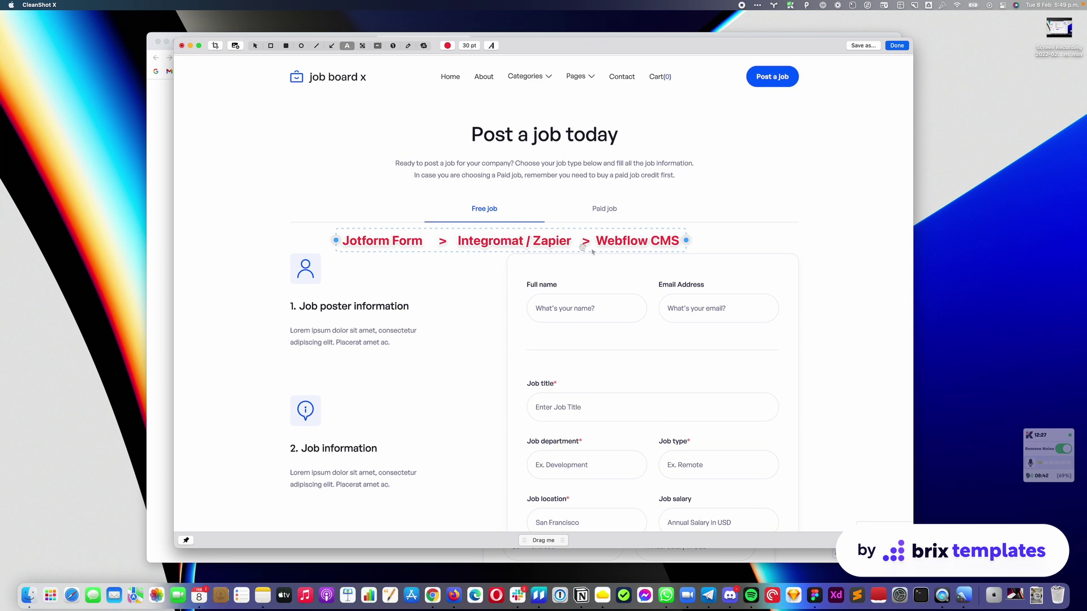
{"action": "left_click_drag", "start_coordinate": [625, 238], "coordinate": [637, 242]}
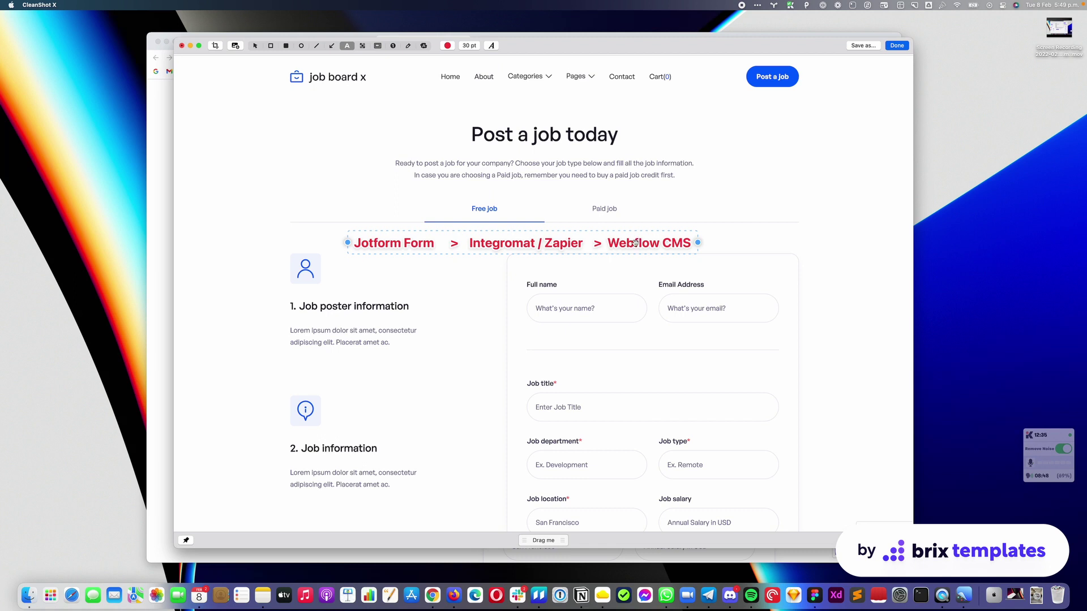
Step: Insert 'AirTable / Google Sheets >' before Webflow CMS, then widen the note to one line and reposition it
{"action": "double_click", "coordinate": [632, 243]}
{"action": "left_click", "coordinate": [610, 243]}
{"action": "type", "text": "AirTable "}
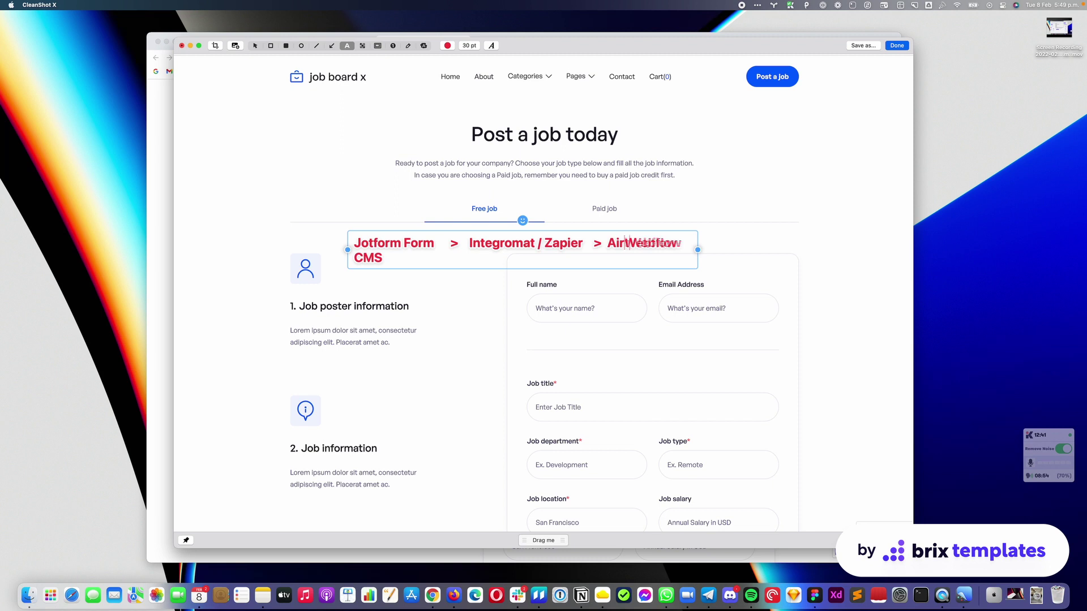
{"action": "type", "text": "/ Google shWe"}
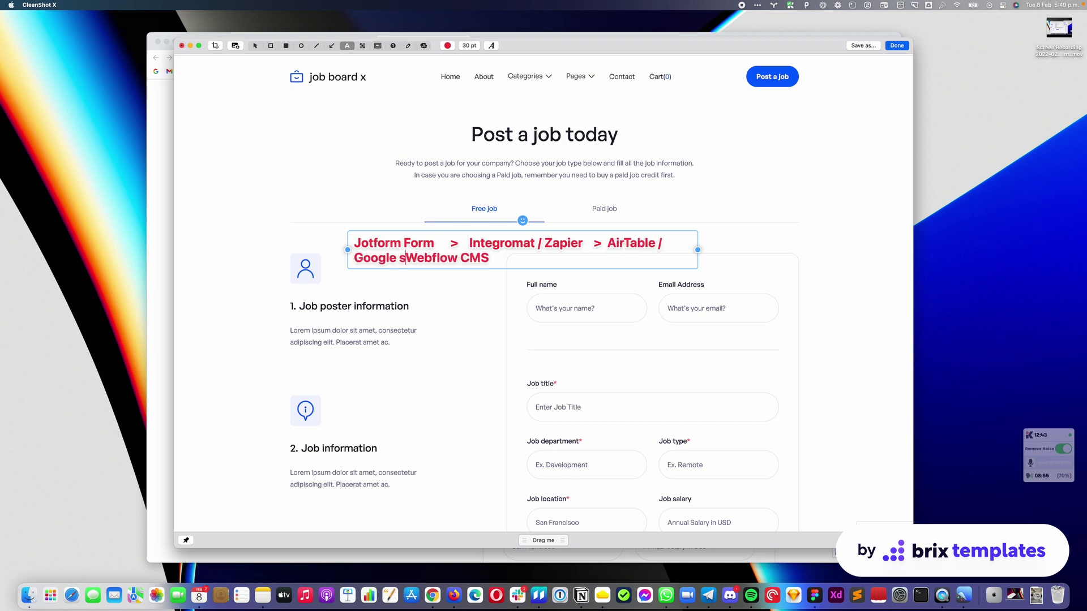
{"action": "key", "text": "BackSpace"}
{"action": "key", "text": "BackSpace"}
{"action": "key", "text": "BackSpace"}
{"action": "type", "text": "Sheets /"}
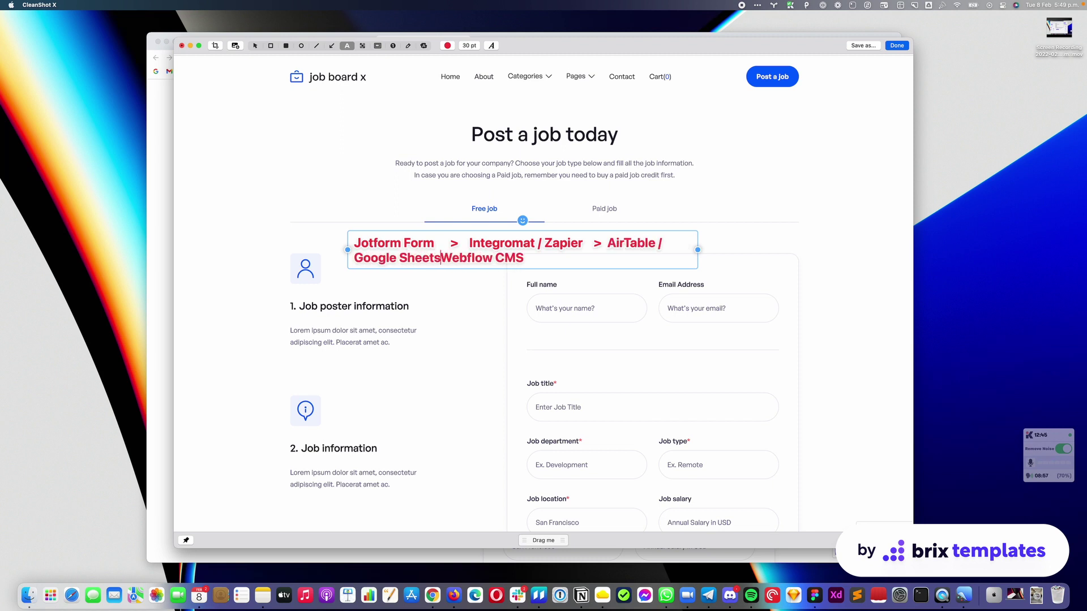
{"action": "key", "text": "BackSpace"}
{"action": "key", "text": "BackSpace"}
{"action": "type", "text": ">"}
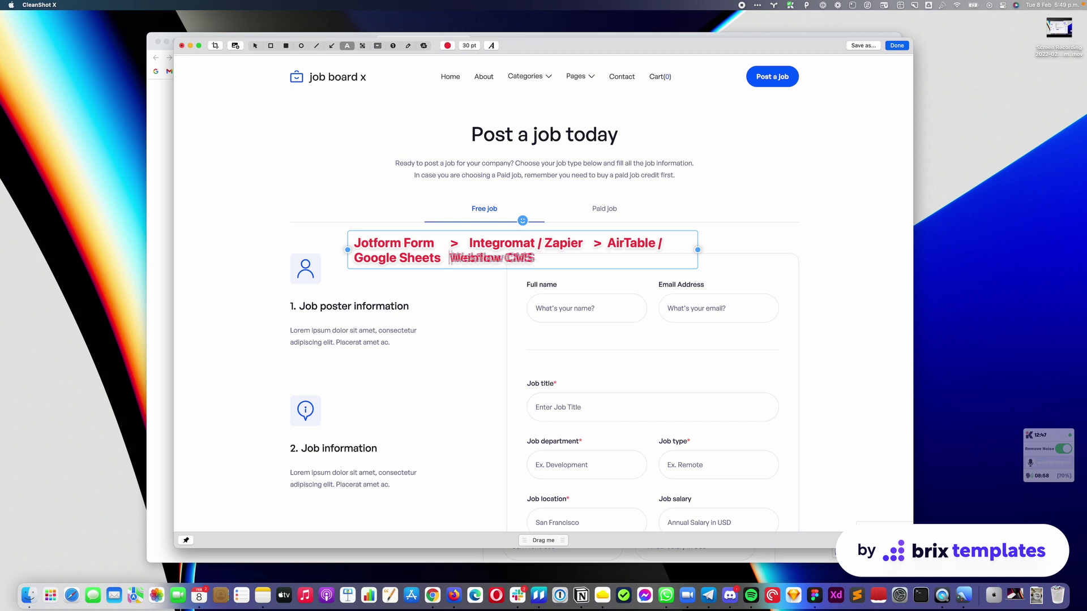
{"action": "key", "text": "Escape"}
{"action": "left_click_drag", "start_coordinate": [697, 249], "coordinate": [867, 252]}
{"action": "left_click_drag", "start_coordinate": [741, 246], "coordinate": [679, 258]}
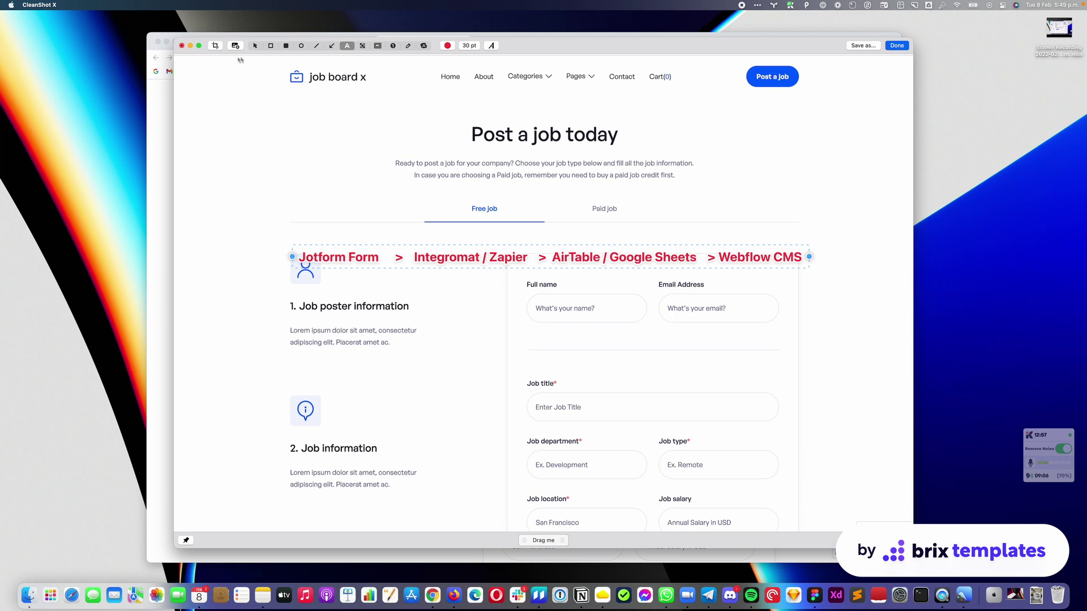
{"action": "left_click", "coordinate": [181, 47]}
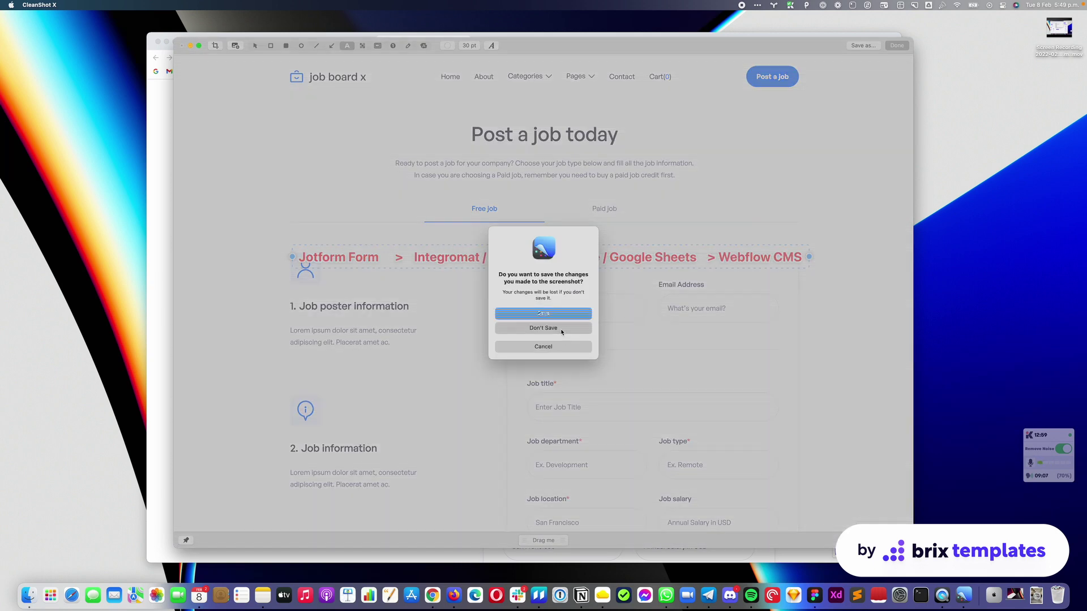
Step: Choose Don't Save for the annotated capture and click off the Job title field
{"action": "left_click", "coordinate": [510, 313]}
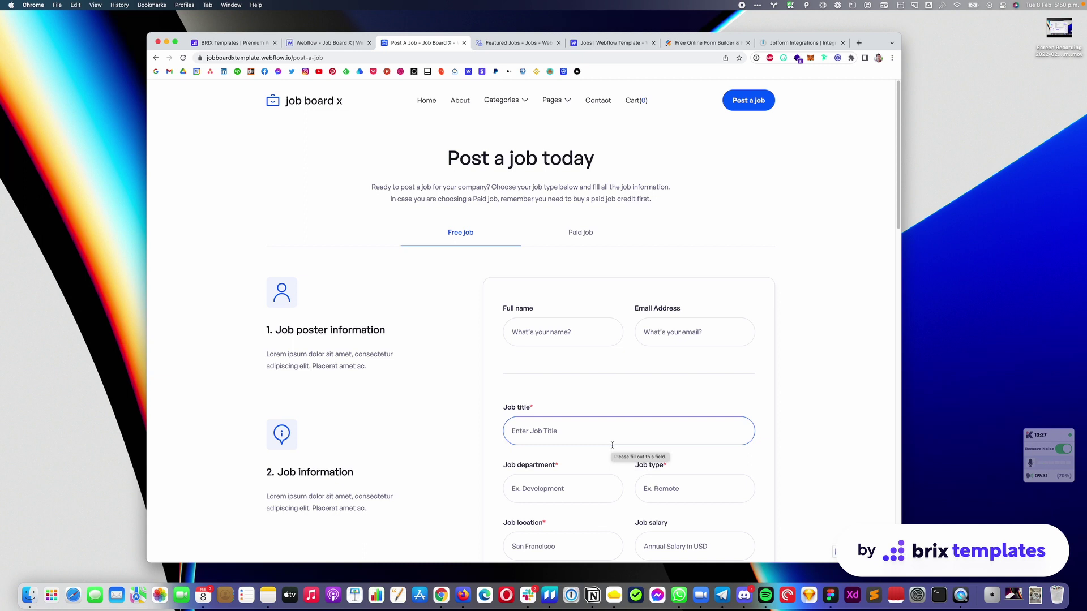
{"action": "left_click", "coordinate": [319, 238]}
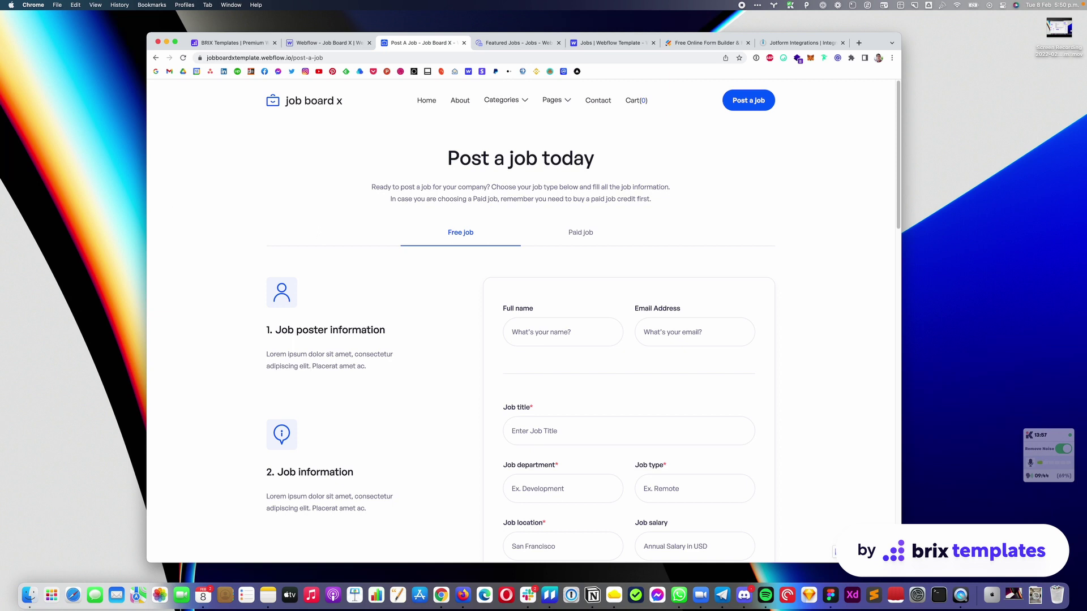
{"action": "key", "text": "super+shift+5"}
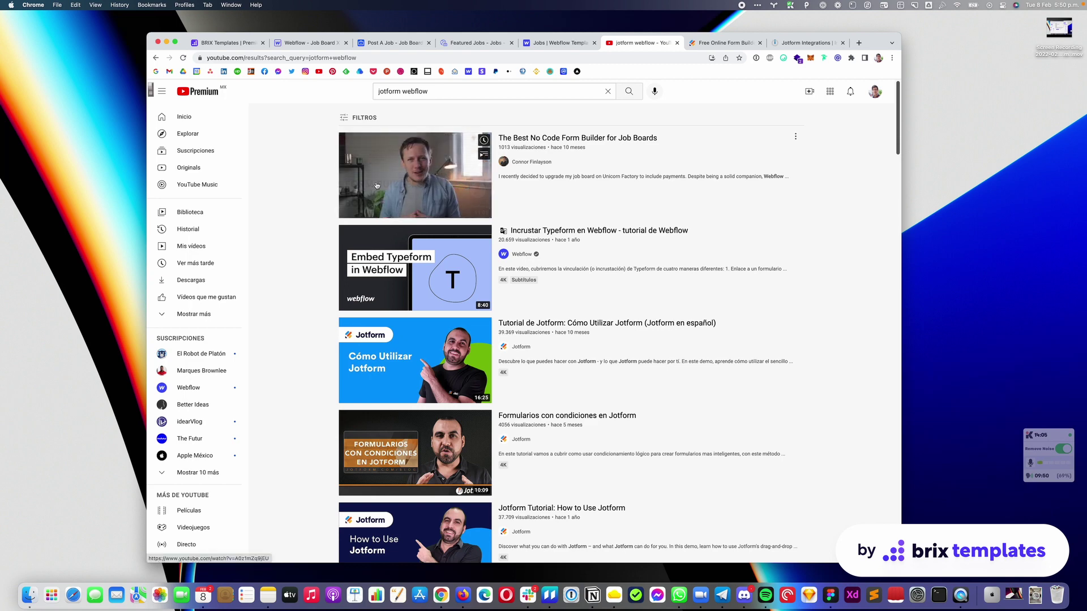
Step: Go from the YouTube 'jotform webflow' results back to the Post a job today page
{"action": "mouse_move", "coordinate": [372, 206]}
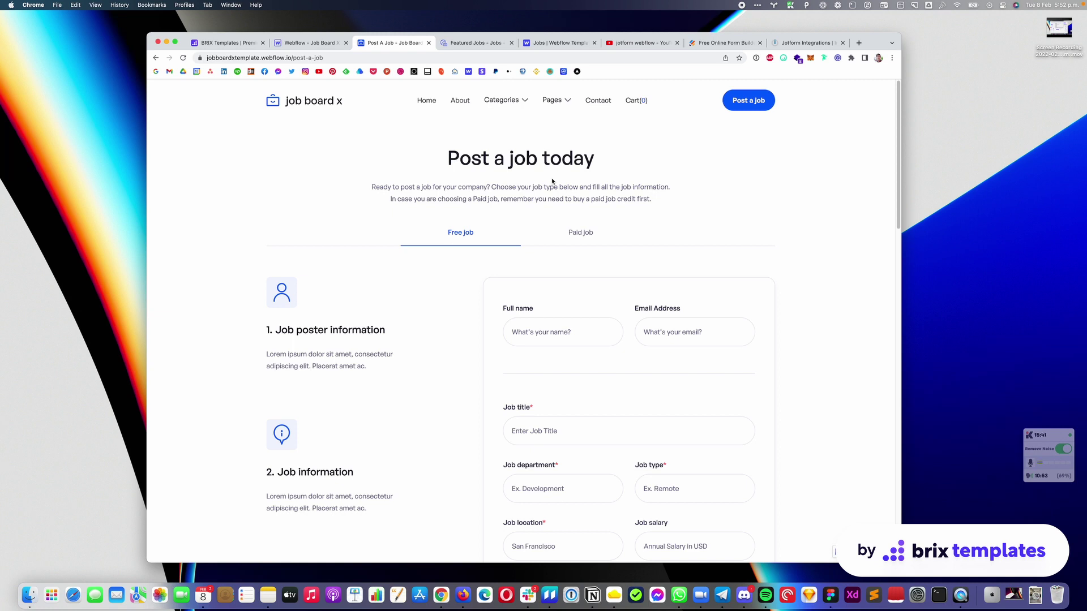
Step: Switch applications to bring up the Job Board X homepage with its search bar and featured jobs
{"action": "key", "text": "super+Tab"}
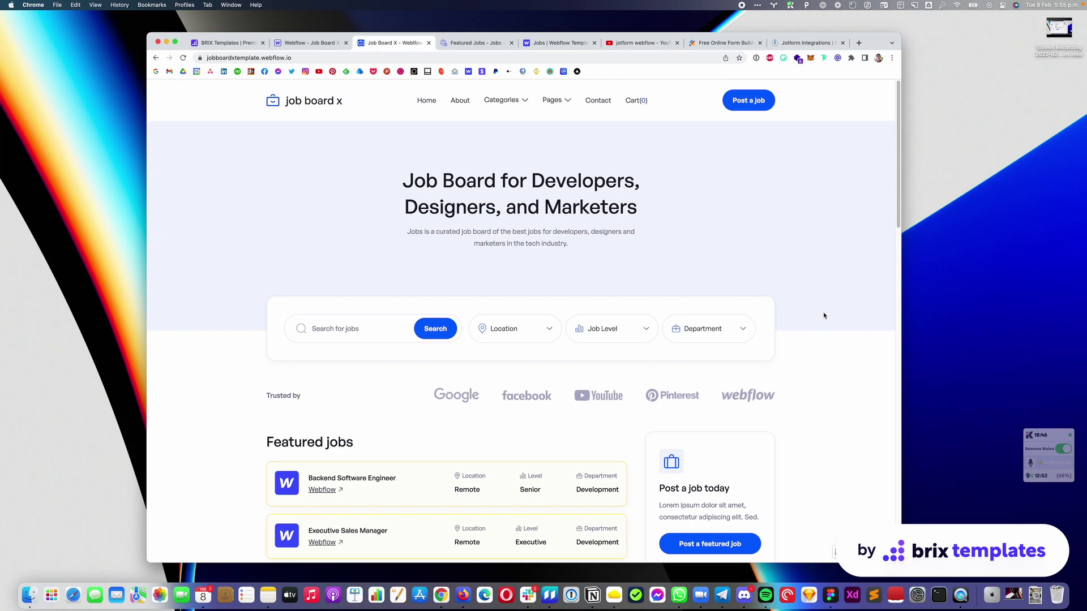
Step: Go to jetboost.io in a new tab and open the Dynamic Filtering product page
{"action": "key", "text": "super+t"}
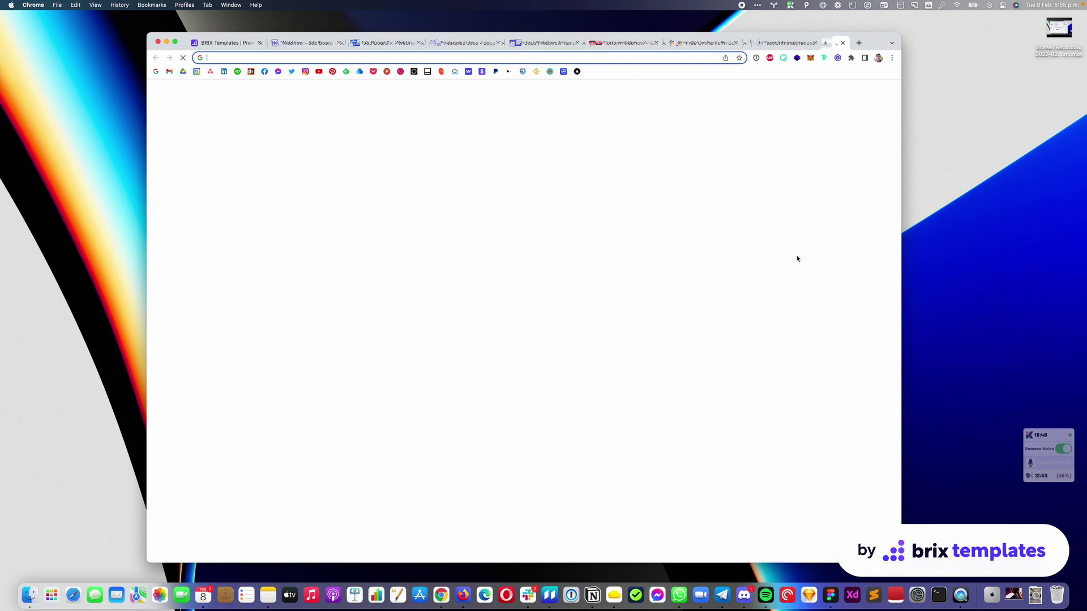
{"action": "type", "text": "jet"}
{"action": "key", "text": "Return"}
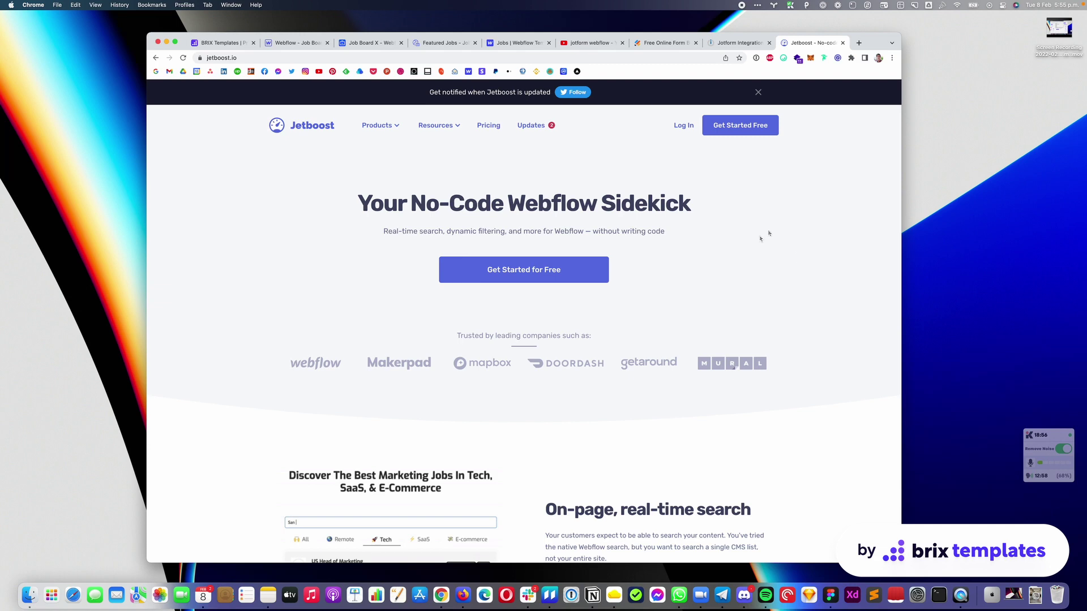
{"action": "left_click", "coordinate": [393, 127]}
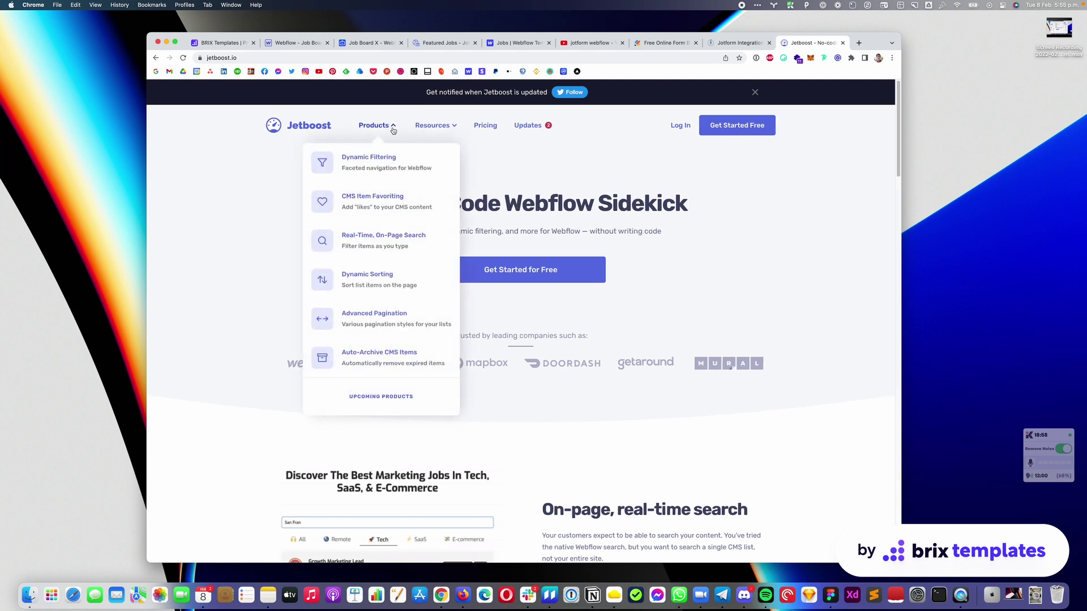
{"action": "left_click", "coordinate": [360, 161]}
Step: Launch the live CMS Dynamic Filters demo and open its Multi Filters + Search page
{"action": "scroll", "coordinate": [473, 232], "scroll_direction": "down", "scroll_amount": 3}
{"action": "scroll", "coordinate": [473, 233], "scroll_direction": "down", "scroll_amount": 5}
{"action": "left_click", "coordinate": [508, 398]}
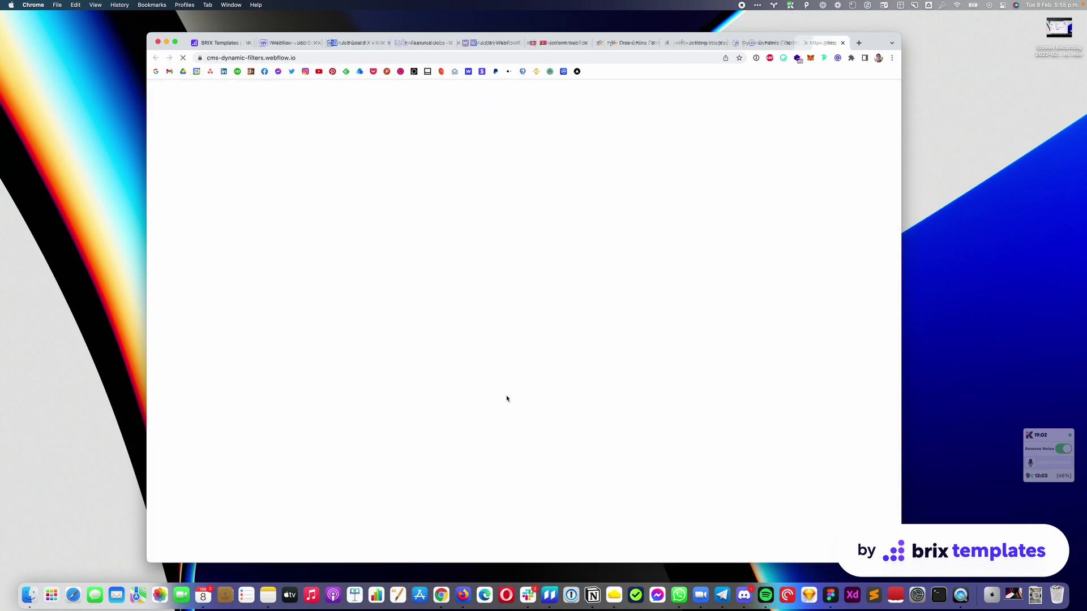
{"action": "left_click", "coordinate": [475, 98]}
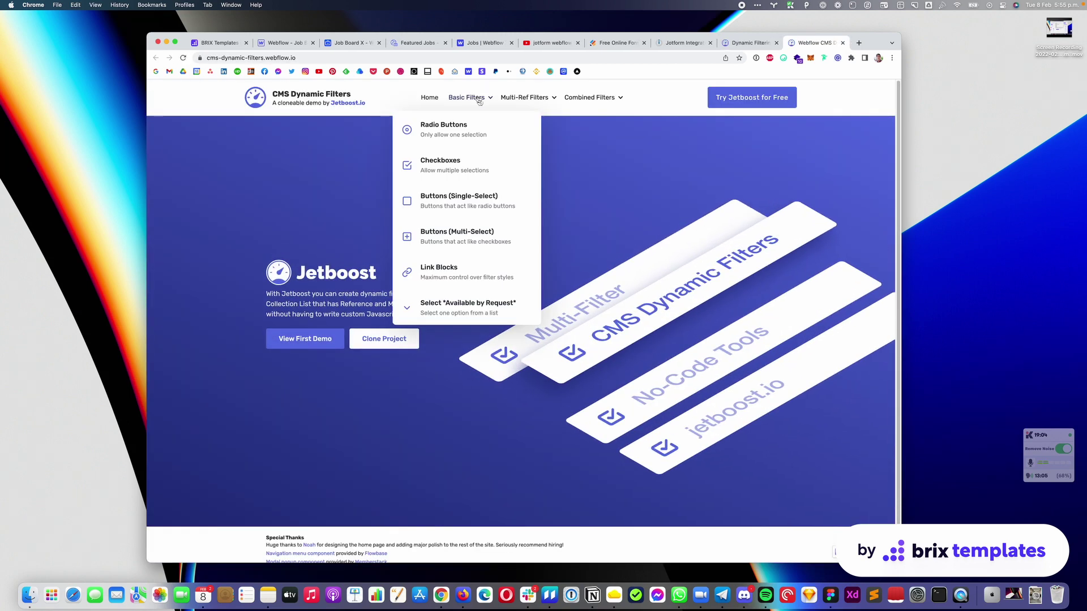
{"action": "mouse_move", "coordinate": [591, 97]}
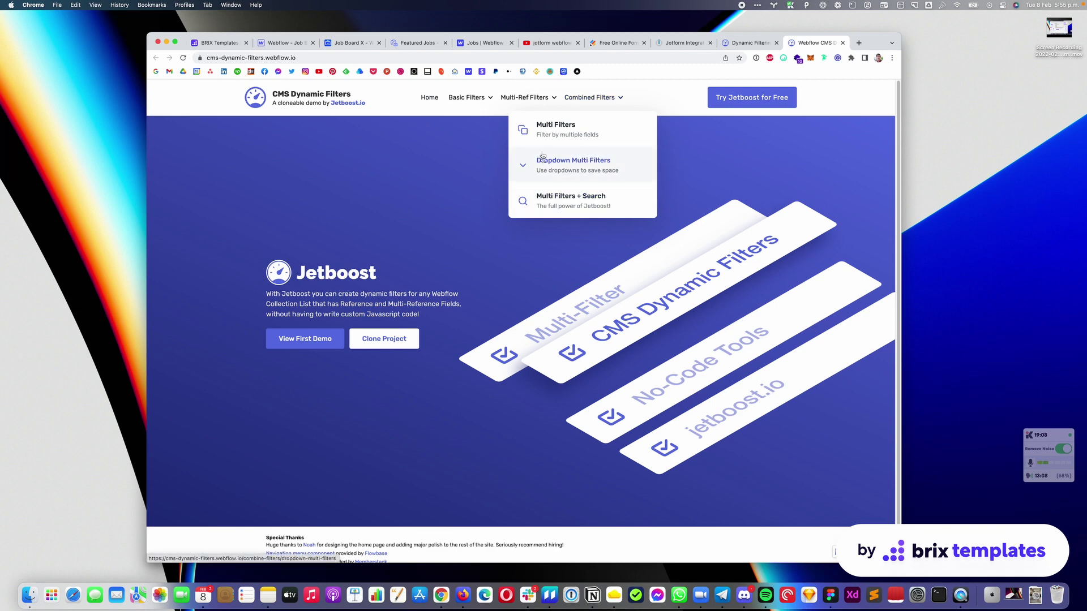
{"action": "left_click", "coordinate": [546, 202]}
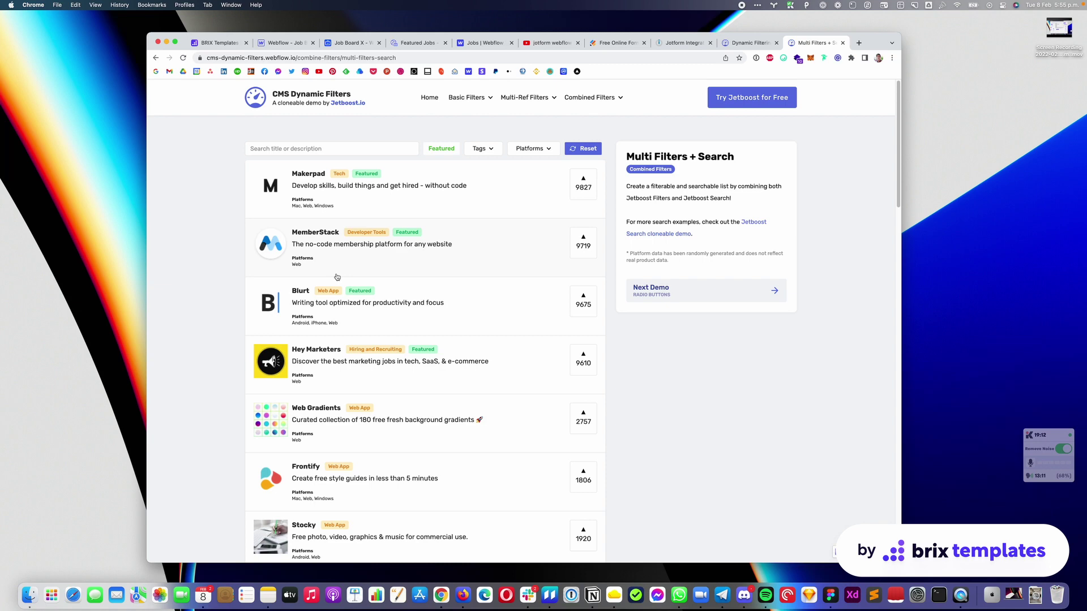
Step: Toggle the Design Tools and Developer Tools tag filters, then clear them to show everything
{"action": "left_click", "coordinate": [487, 150]}
{"action": "left_click", "coordinate": [479, 177]}
{"action": "left_click", "coordinate": [480, 190]}
{"action": "left_click", "coordinate": [481, 191]}
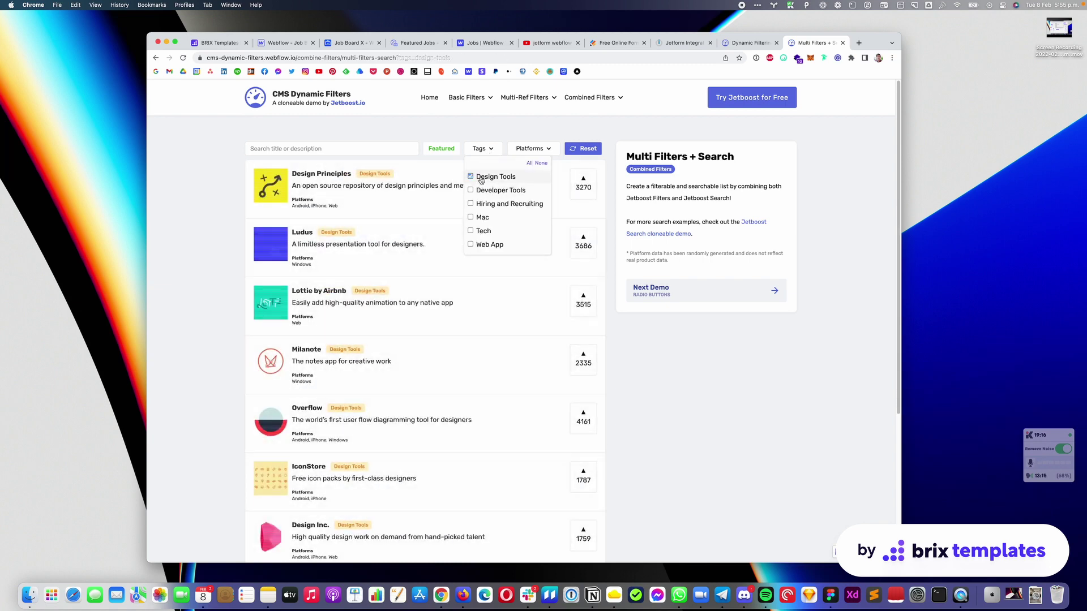
{"action": "left_click", "coordinate": [482, 192]}
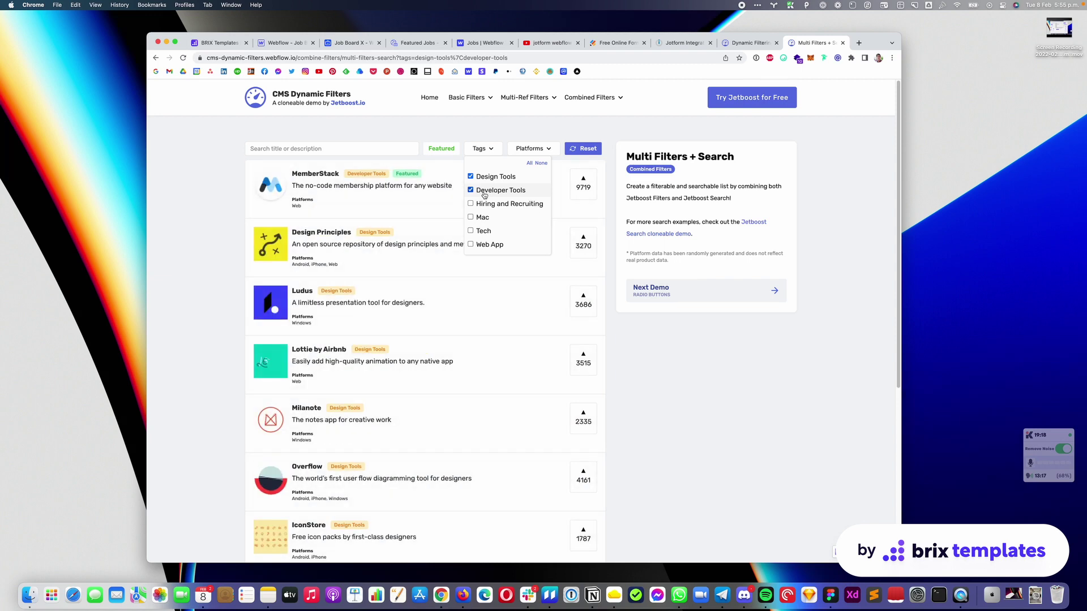
{"action": "left_click", "coordinate": [483, 191]}
{"action": "left_click", "coordinate": [486, 177]}
Step: Search the demo list for 'member' so only MemberStack remains, then dock the Jetboost video window
{"action": "left_click", "coordinate": [294, 149]}
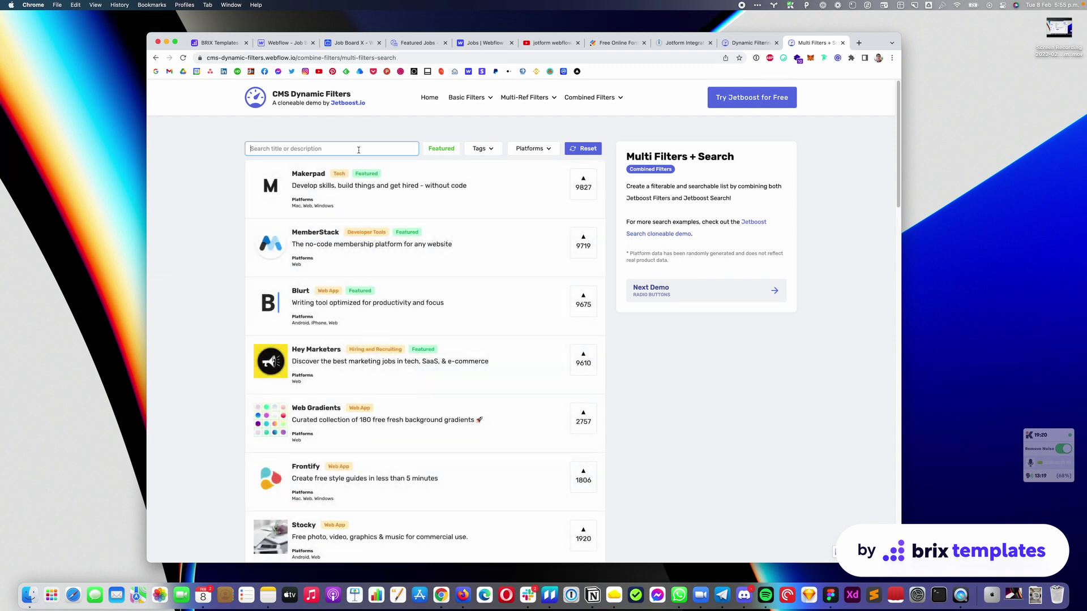
{"action": "type", "text": "member"}
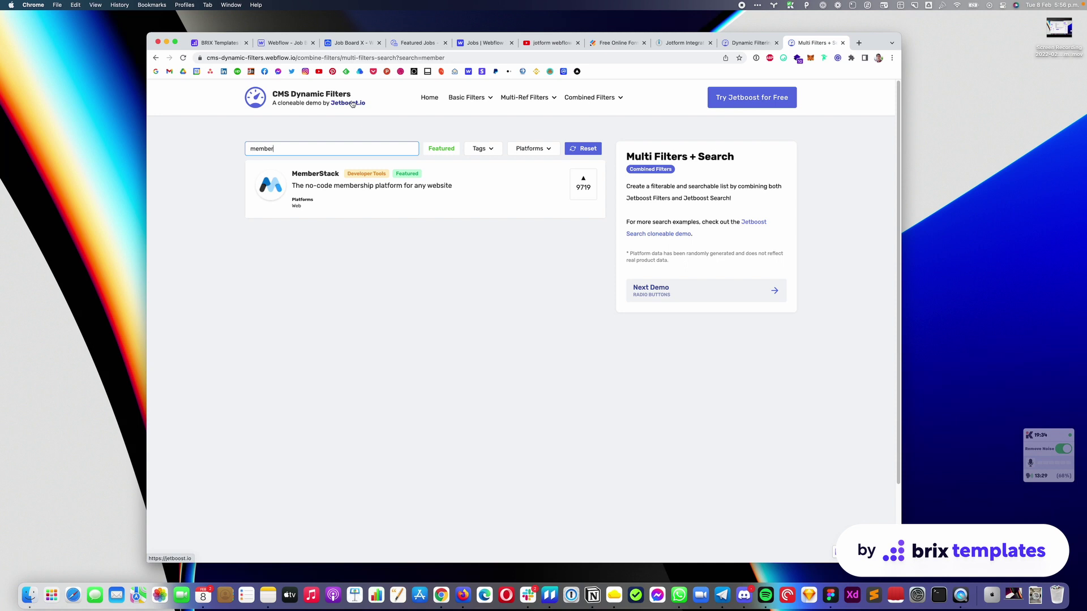
{"action": "left_click", "coordinate": [457, 351]}
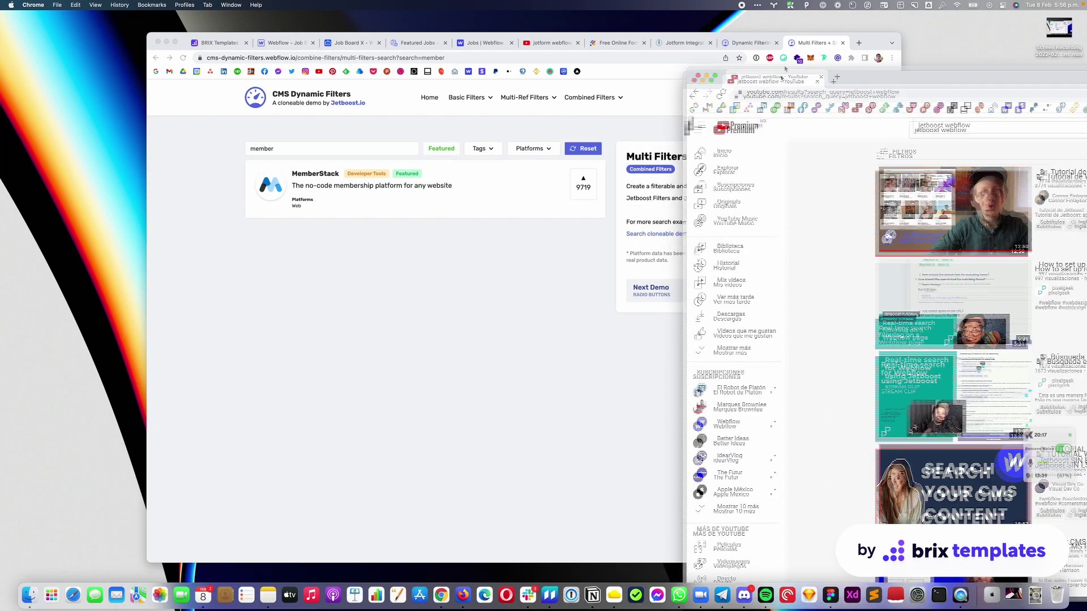
{"action": "left_click_drag", "start_coordinate": [784, 67], "coordinate": [815, 44]}
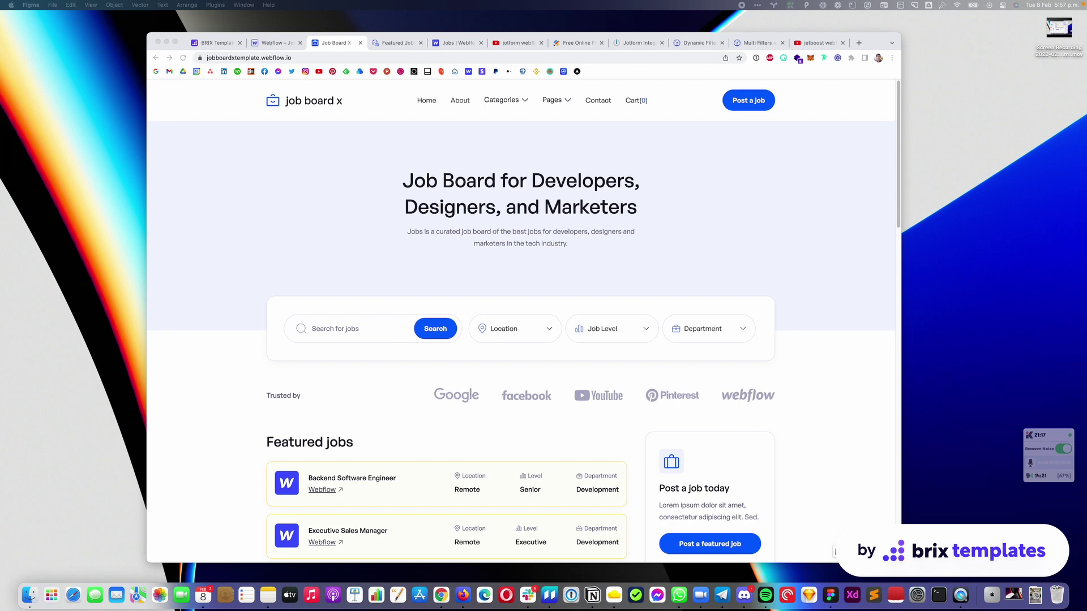
Step: In a new tab, load Webflow's Memberships beta page, 'Monetize your content with free, paid, or tiered memberships'
{"action": "key", "text": "super+t"}
{"action": "type", "text": "webflow.com/templates"}
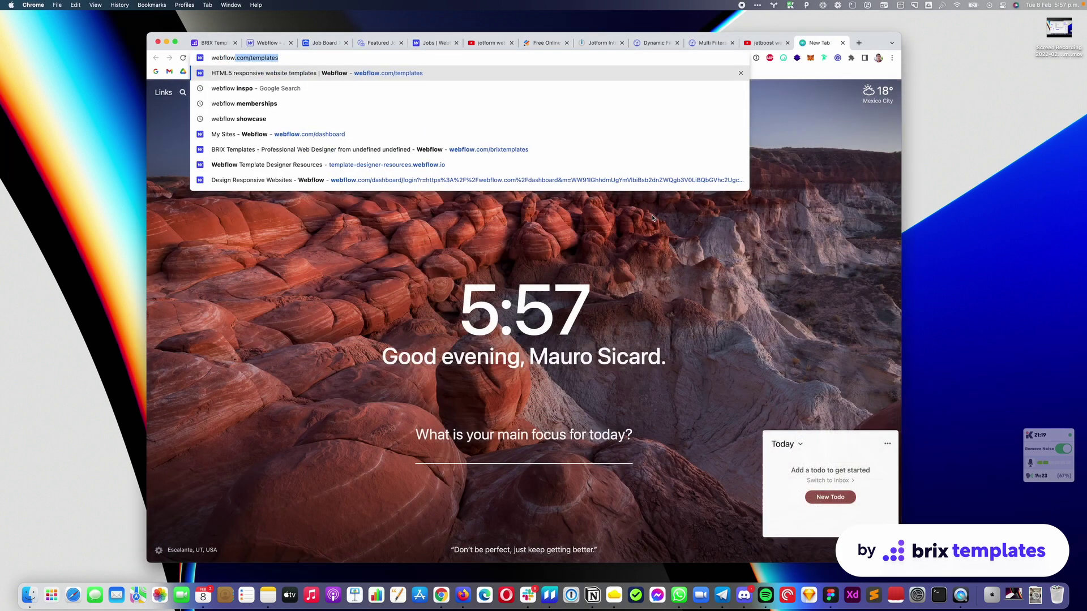
{"action": "key", "text": "Down"}
{"action": "key", "text": "Down"}
{"action": "key", "text": "Down"}
{"action": "key", "text": "Down"}
{"action": "key", "text": "Down"}
{"action": "key", "text": "Down"}
{"action": "key", "text": "Down"}
{"action": "key", "text": "Return"}
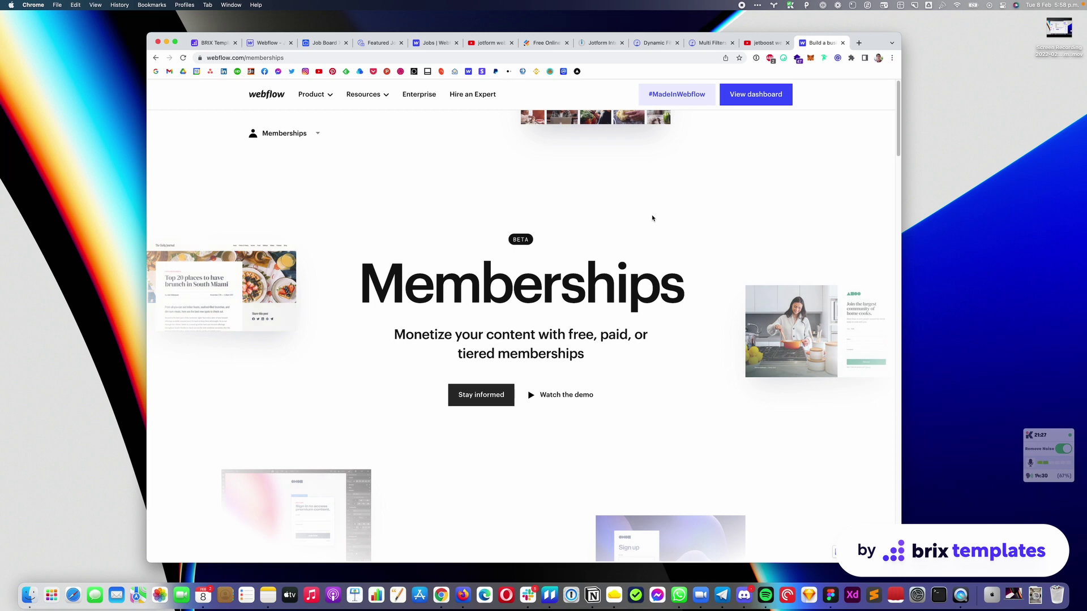
{"action": "scroll", "coordinate": [651, 215], "scroll_direction": "down", "scroll_amount": 5}
{"action": "scroll", "coordinate": [668, 272], "scroll_direction": "up", "scroll_amount": 5}
{"action": "left_click", "coordinate": [680, 55]}
Step: Load the Memberstack homepage and scroll down to its How it Works section
{"action": "type", "text": "memberstack.io"}
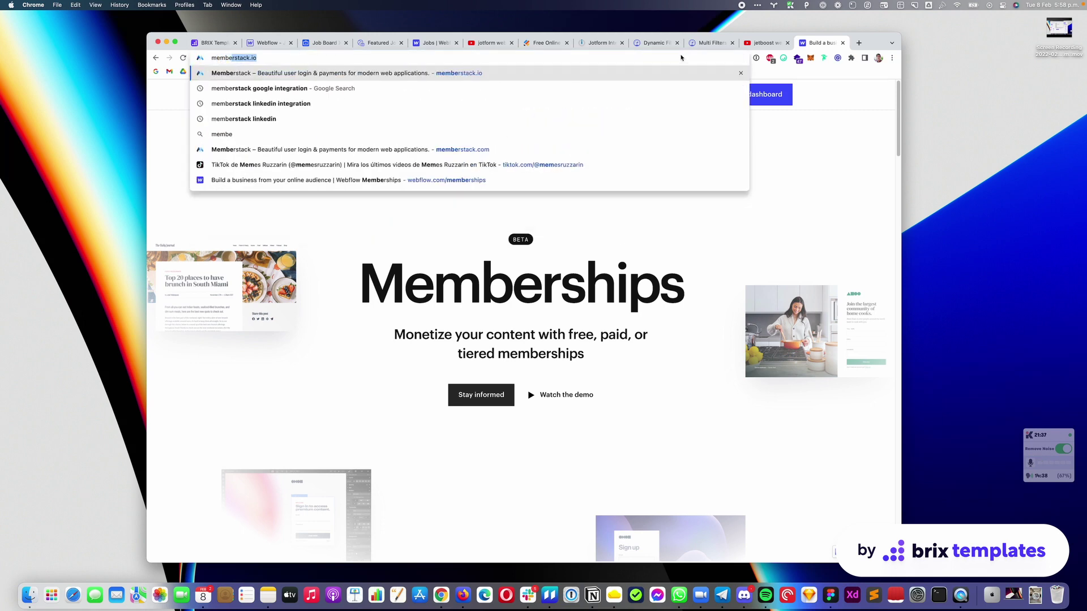
{"action": "key", "text": "Return"}
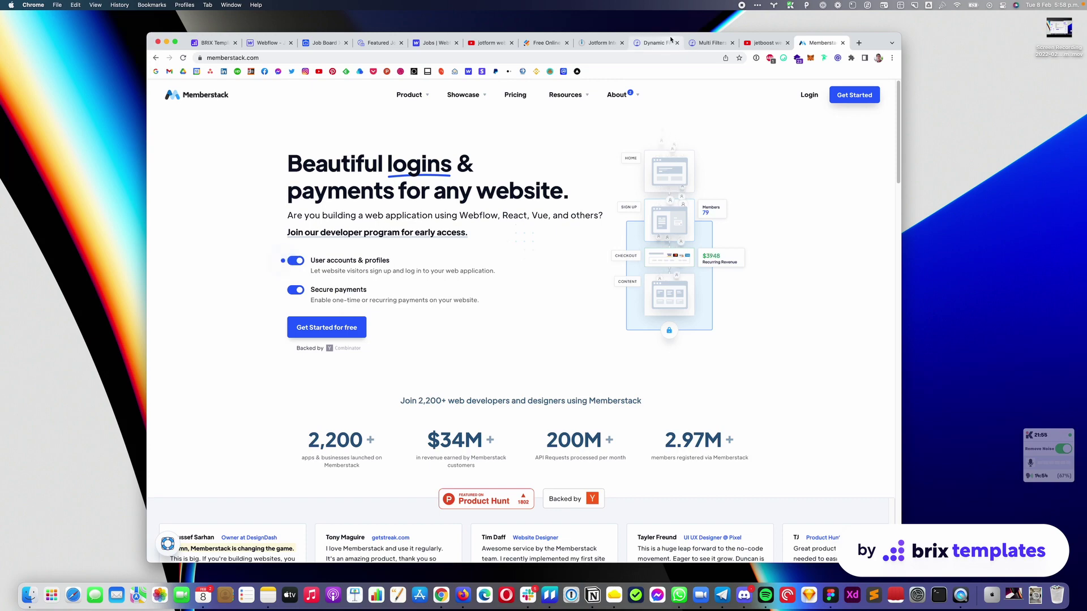
{"action": "scroll", "coordinate": [596, 184], "scroll_direction": "down", "scroll_amount": 6}
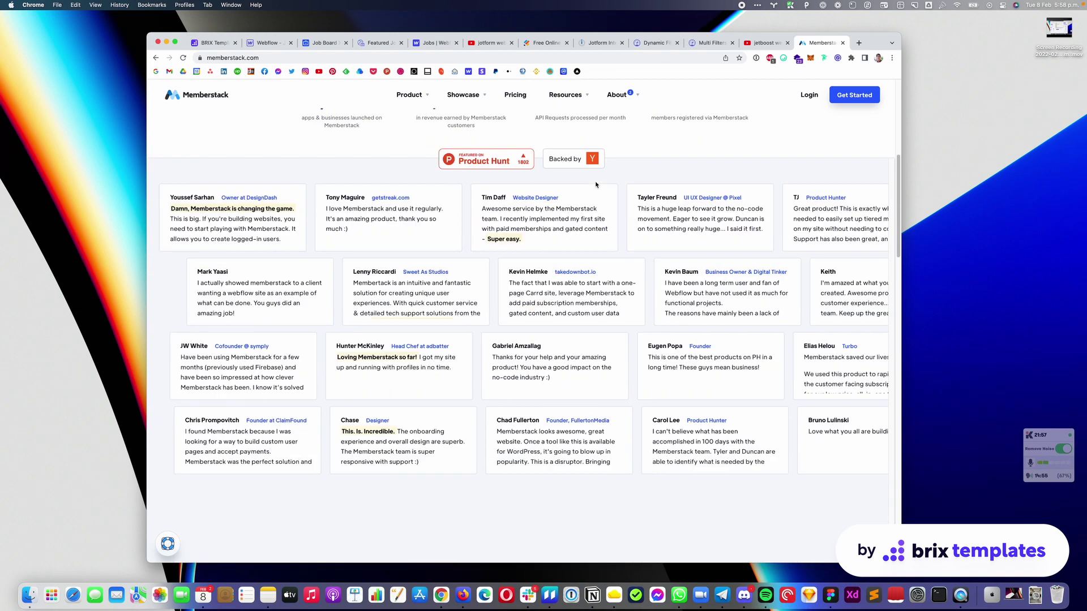
{"action": "scroll", "coordinate": [595, 184], "scroll_direction": "down", "scroll_amount": 2}
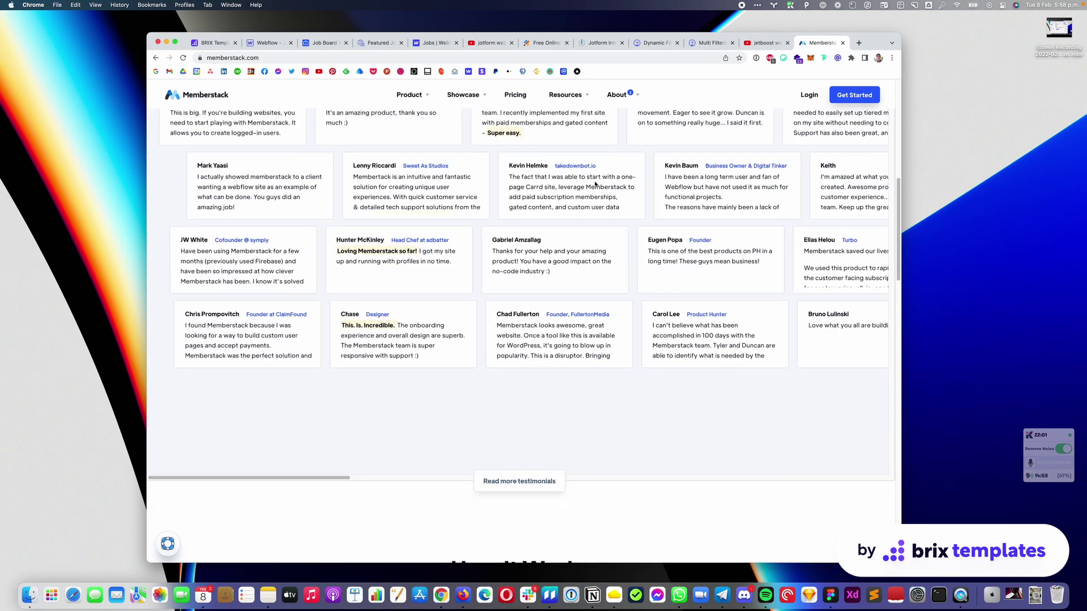
{"action": "scroll", "coordinate": [594, 183], "scroll_direction": "down", "scroll_amount": 5}
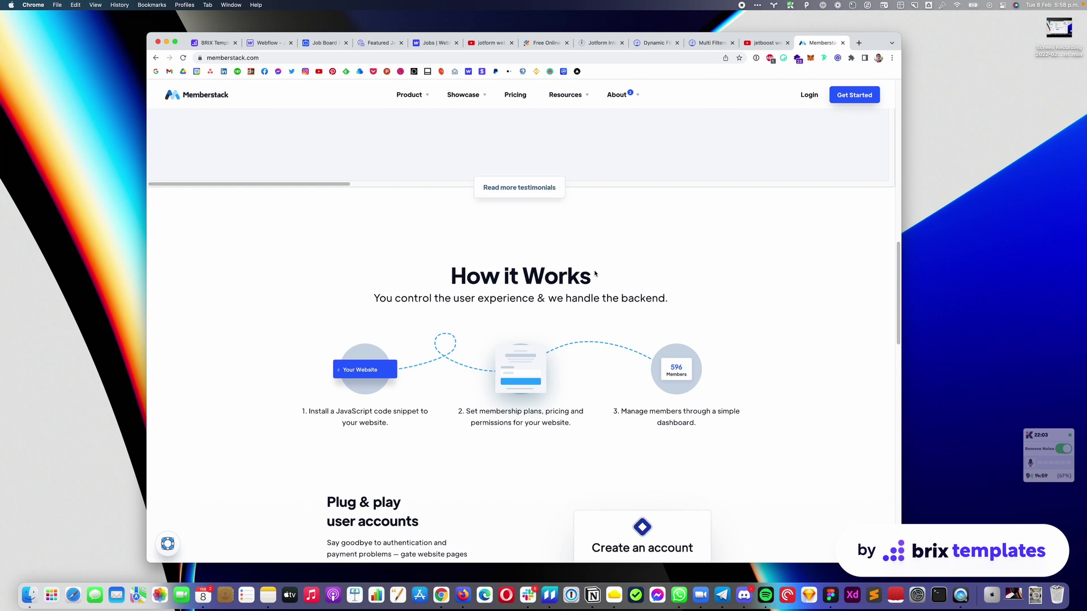
{"action": "scroll", "coordinate": [597, 280], "scroll_direction": "down", "scroll_amount": 4}
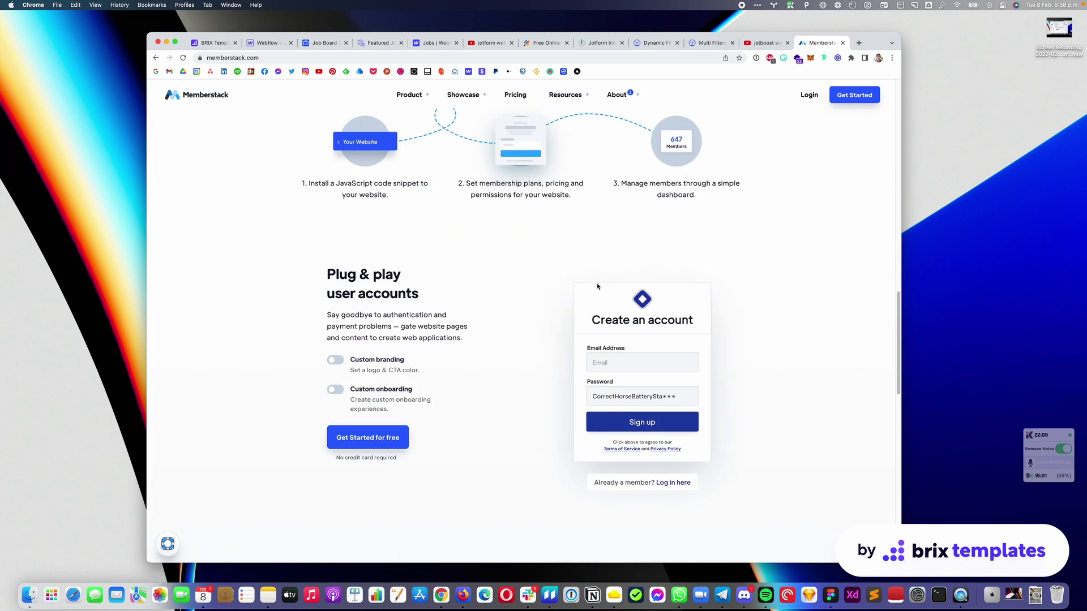